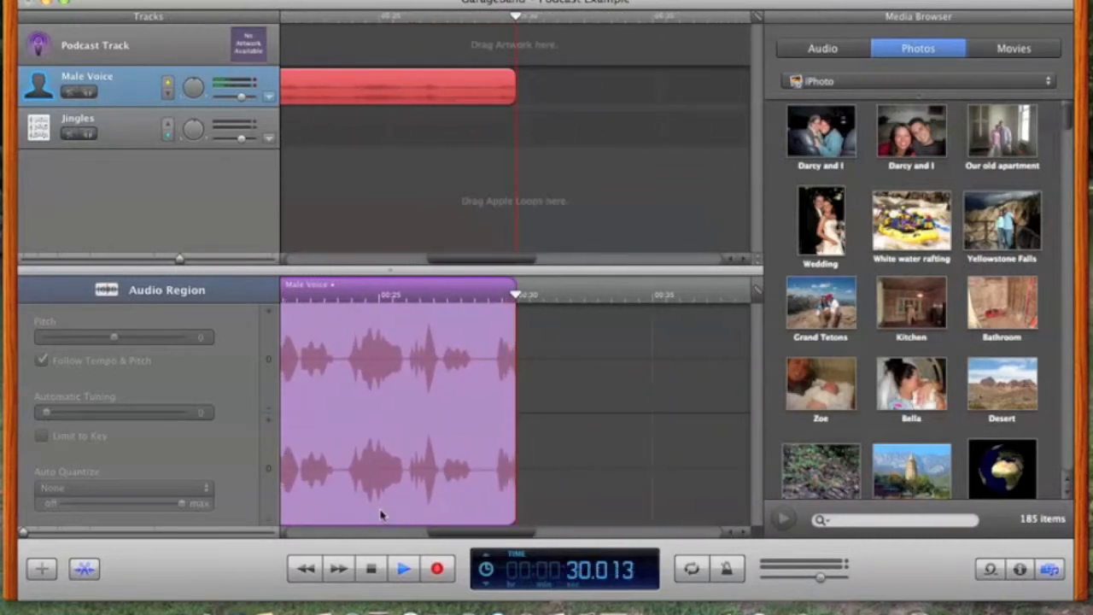
# Stop the running voice recording, and record a second short take right after it on the Male Voice track
pyautogui.click(403, 569)
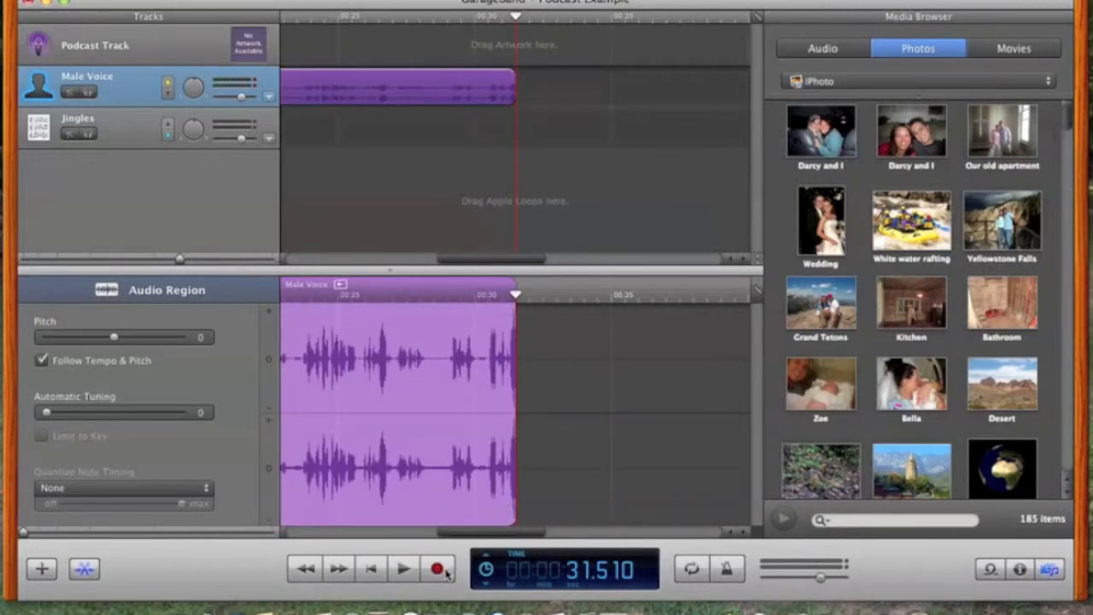
pyautogui.click(440, 571)
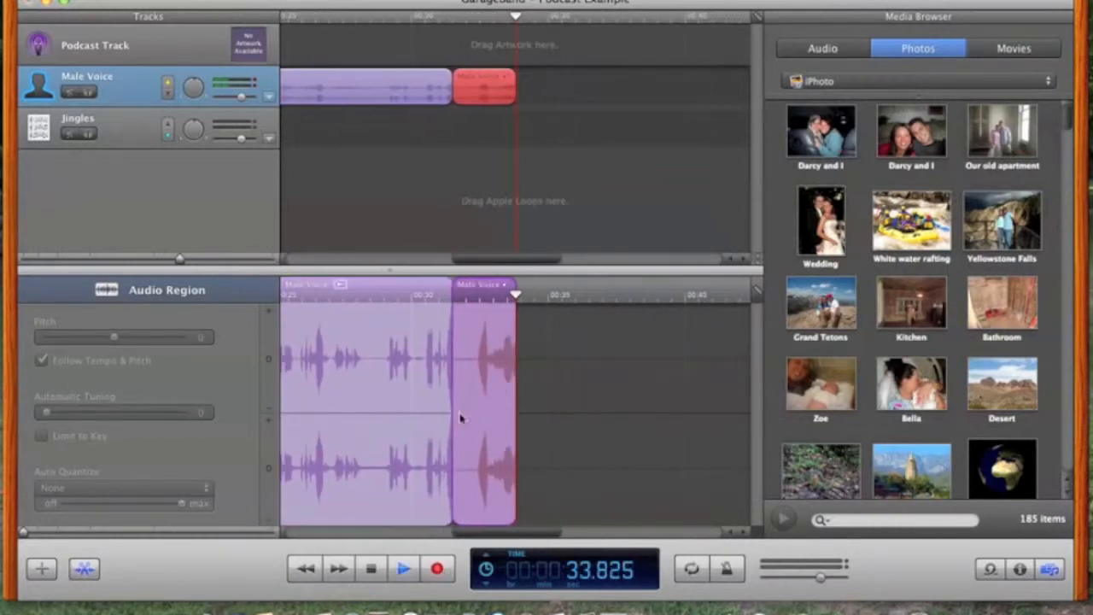
pyautogui.click(411, 572)
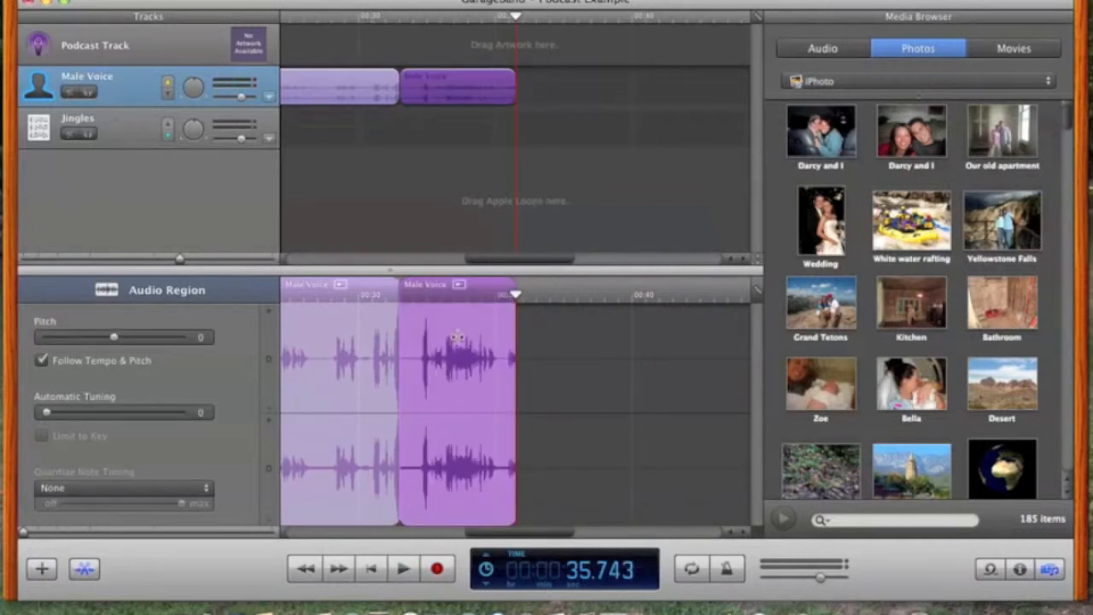
# Play back the join between the two Male Voice takes, starting at about 30.7 seconds
pyautogui.moveTo(516, 297); pyautogui.dragTo(378, 312)
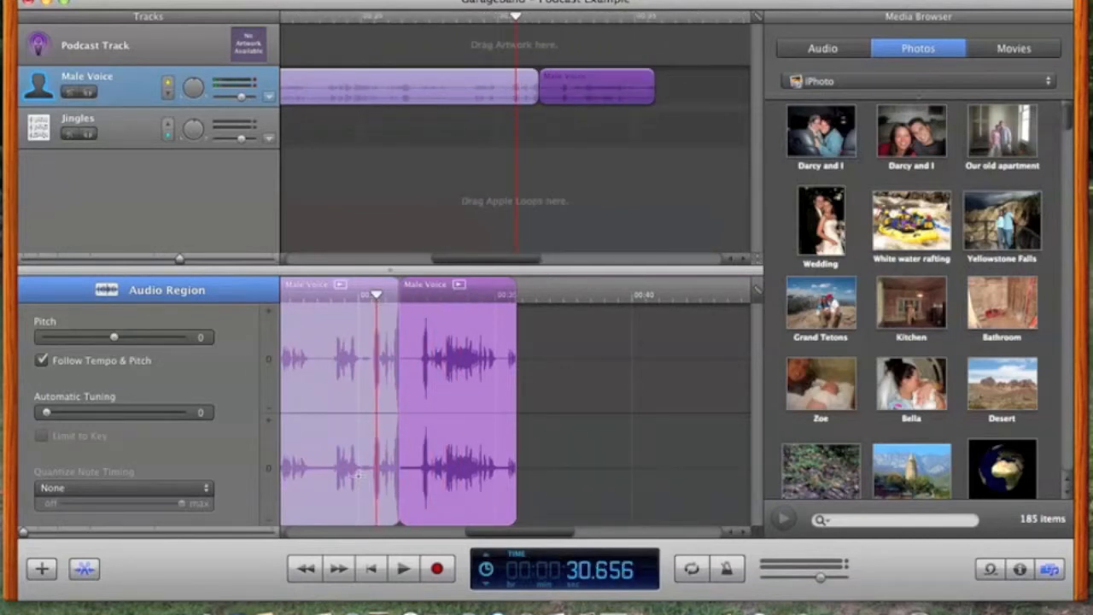
pyautogui.click(406, 569)
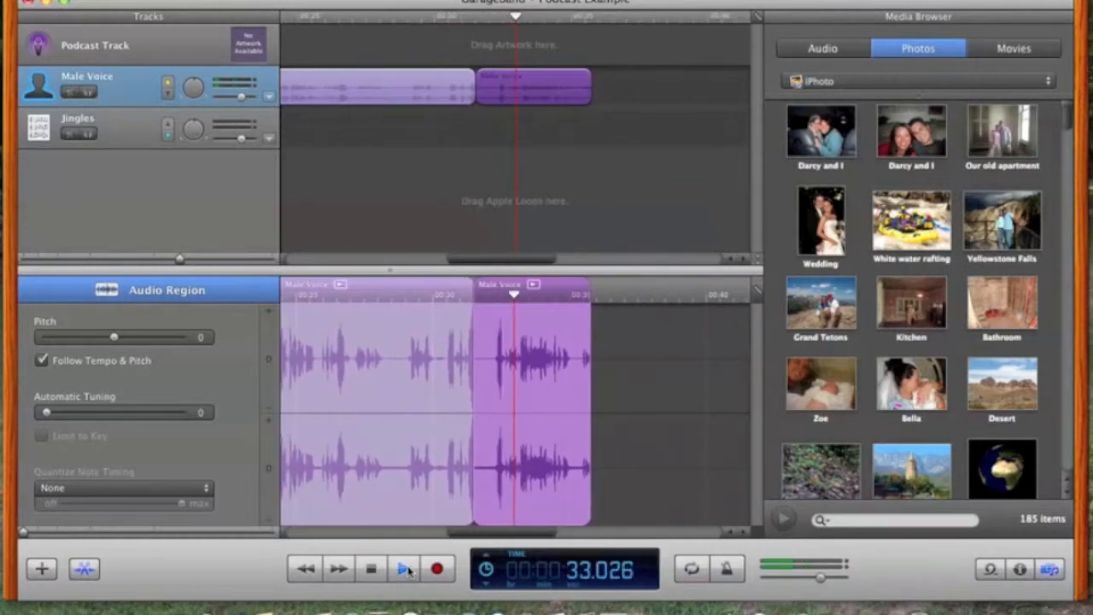
pyautogui.click(406, 570)
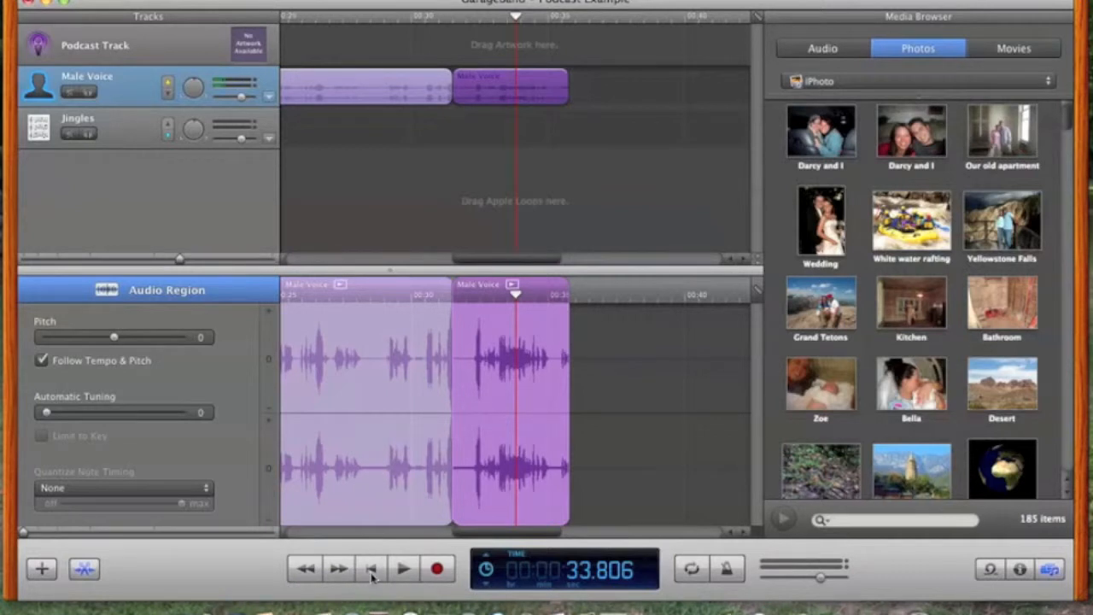
# Return to the start of the project and play the opening seconds of the Male Voice recording
pyautogui.click(371, 570)
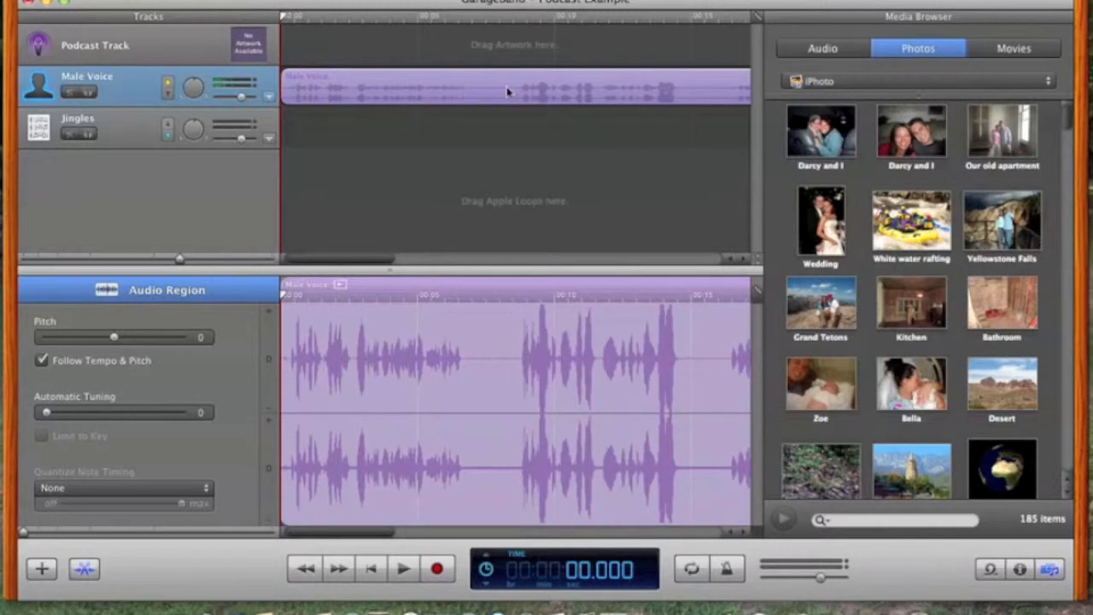
pyautogui.click(120, 142)
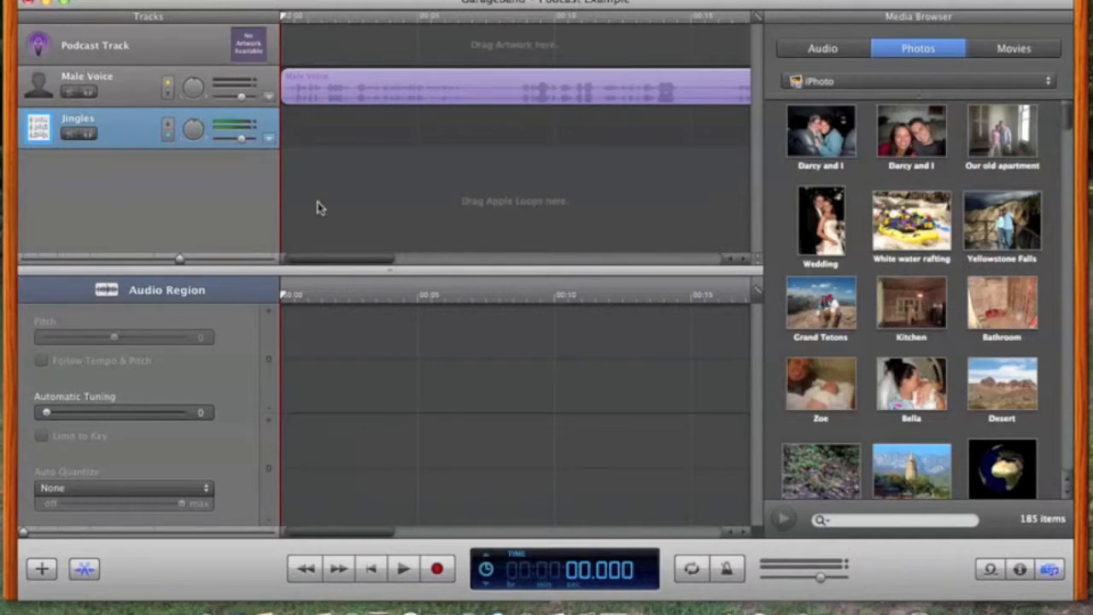
pyautogui.click(138, 89)
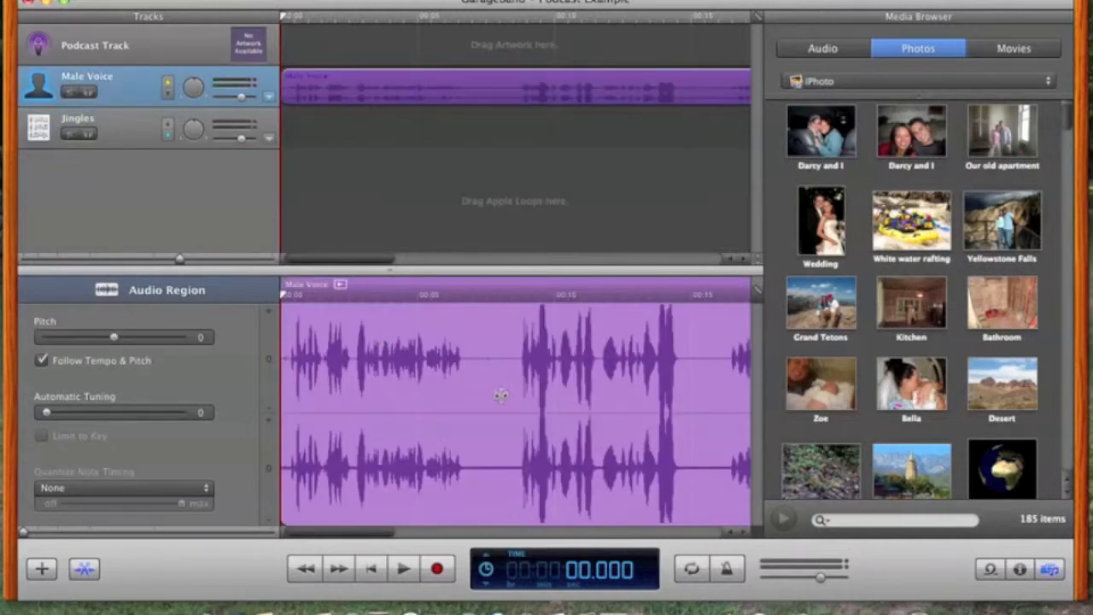
pyautogui.click(407, 569)
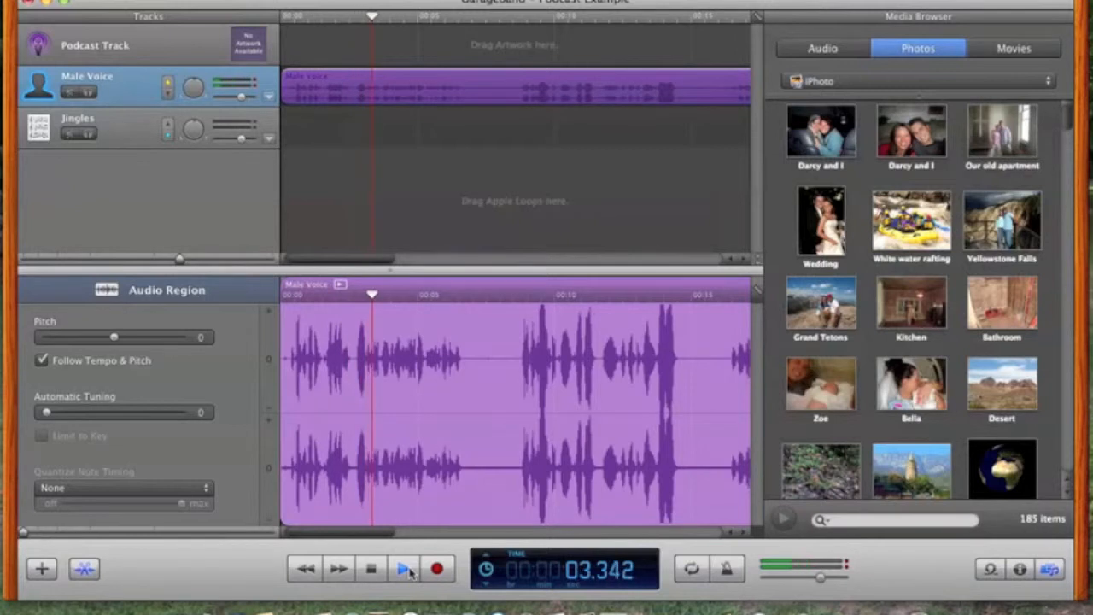
pyautogui.click(407, 569)
# Replay the Male Voice recording from about 4.8 seconds to find the spot for the first picture
pyautogui.moveTo(433, 296); pyautogui.dragTo(420, 298)
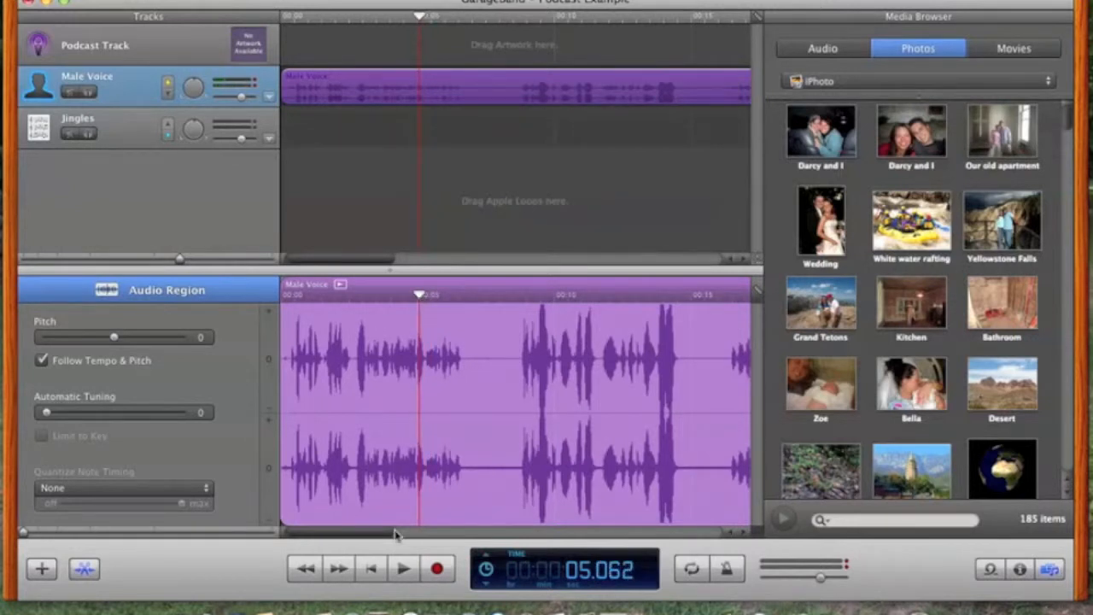
pyautogui.moveTo(420, 296); pyautogui.dragTo(414, 296)
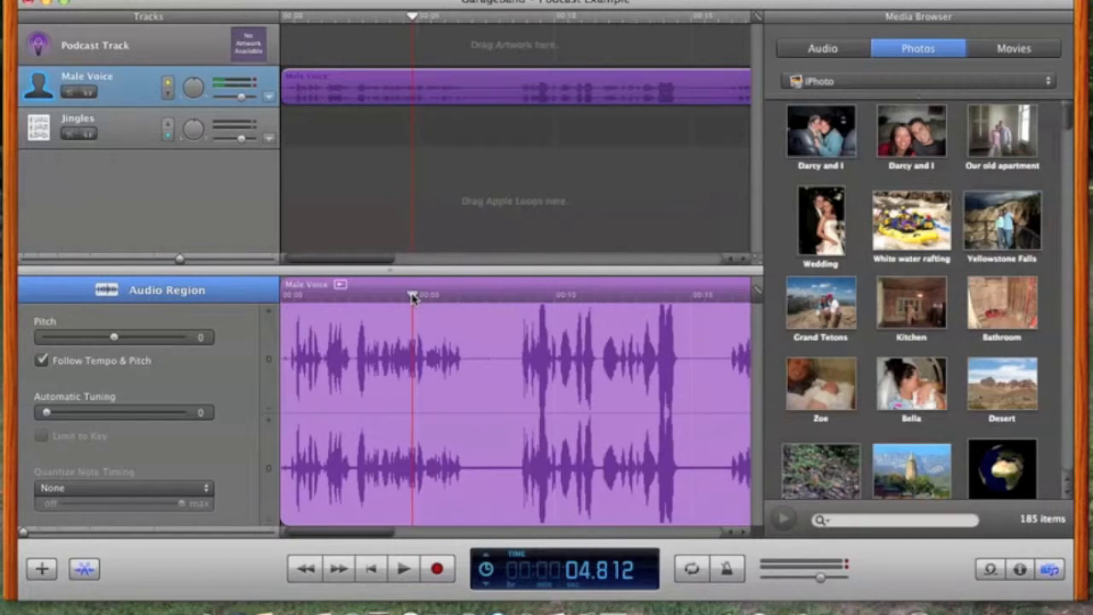
pyautogui.click(404, 569)
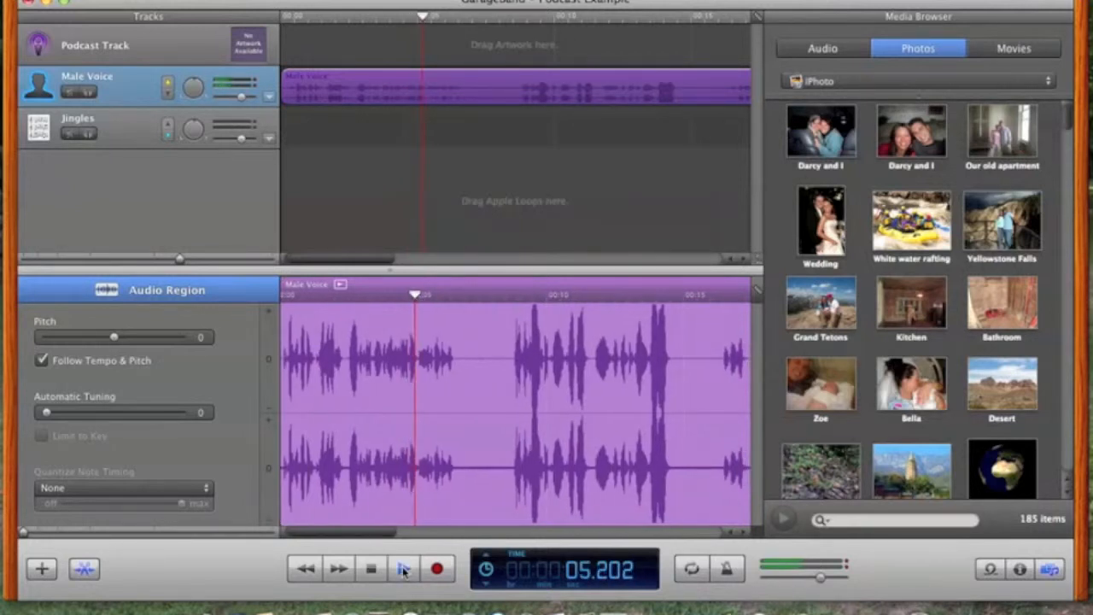
pyautogui.click(378, 570)
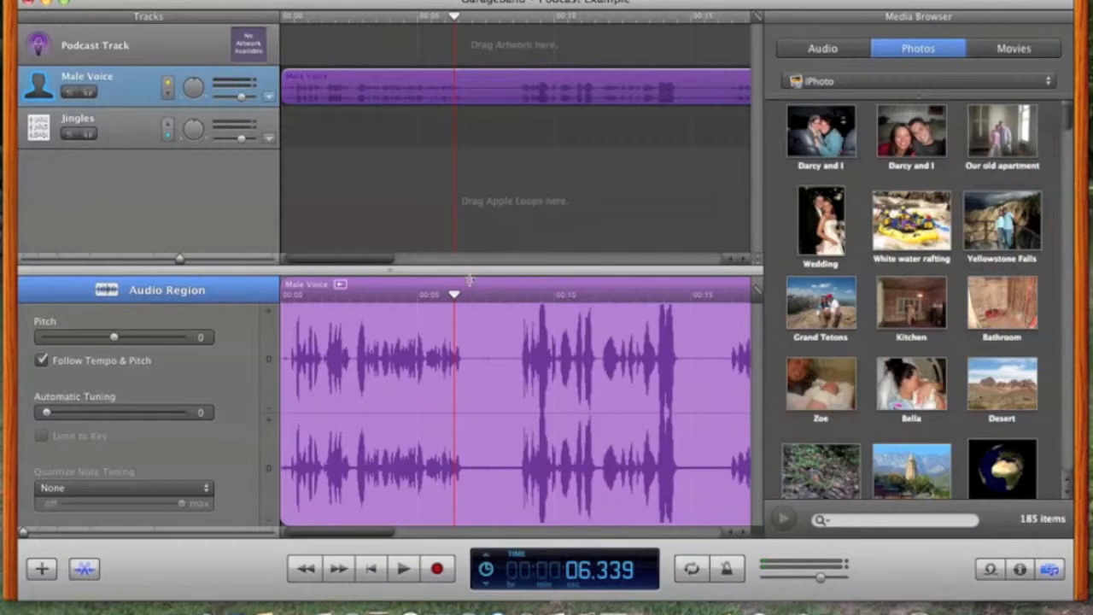
# Place the playhead at about 5.1 seconds and add the White water rafting photo as Podcast Track artwork there
pyautogui.moveTo(455, 299); pyautogui.dragTo(421, 299)
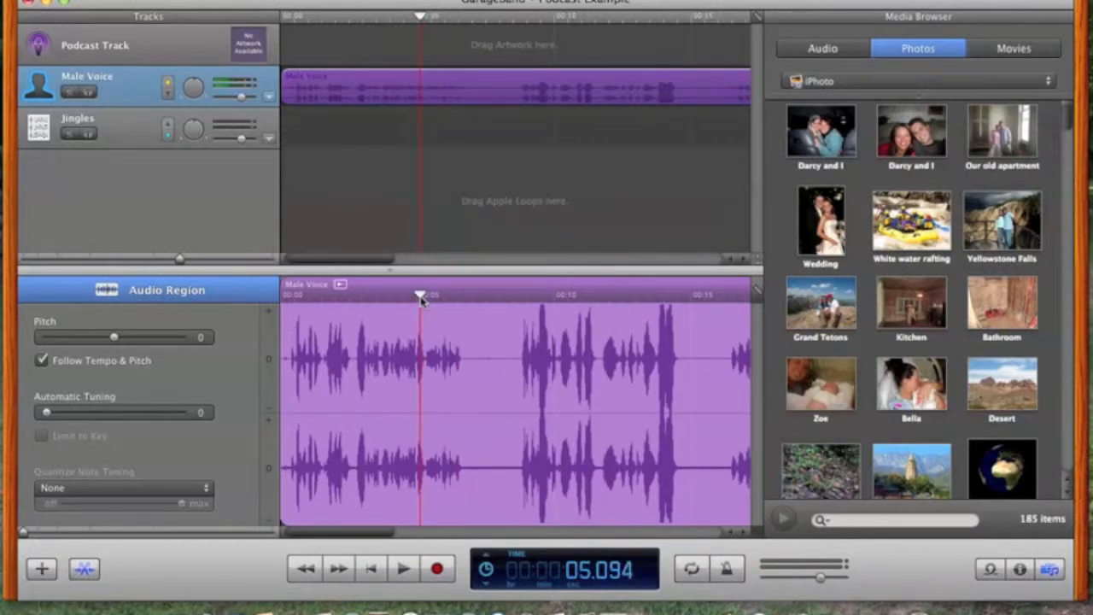
pyautogui.click(912, 224)
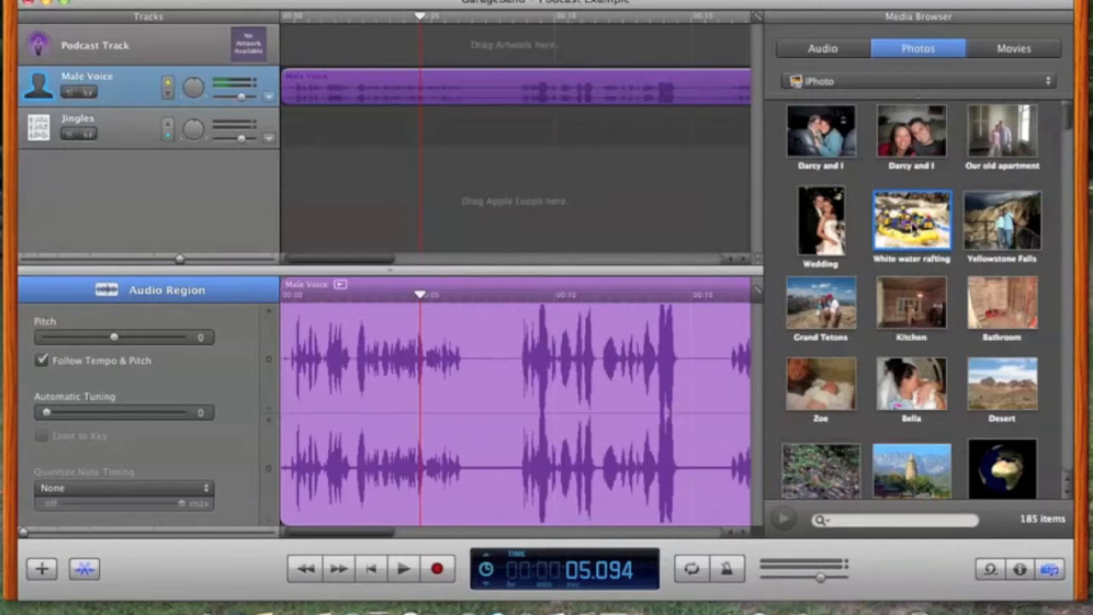
pyautogui.moveTo(912, 223); pyautogui.dragTo(419, 140)
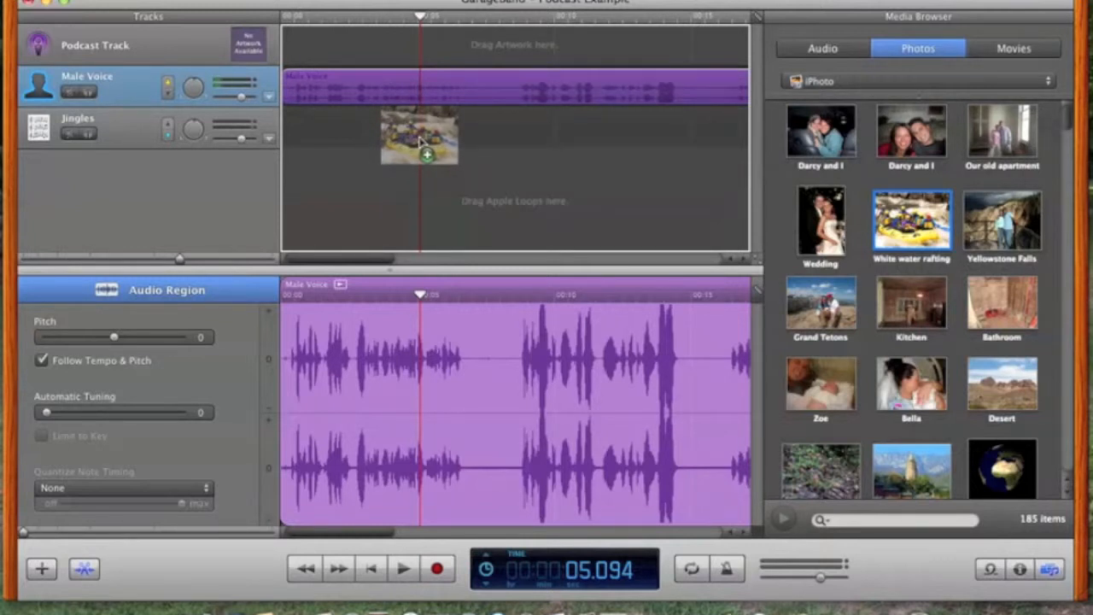
pyautogui.moveTo(420, 140); pyautogui.dragTo(419, 140)
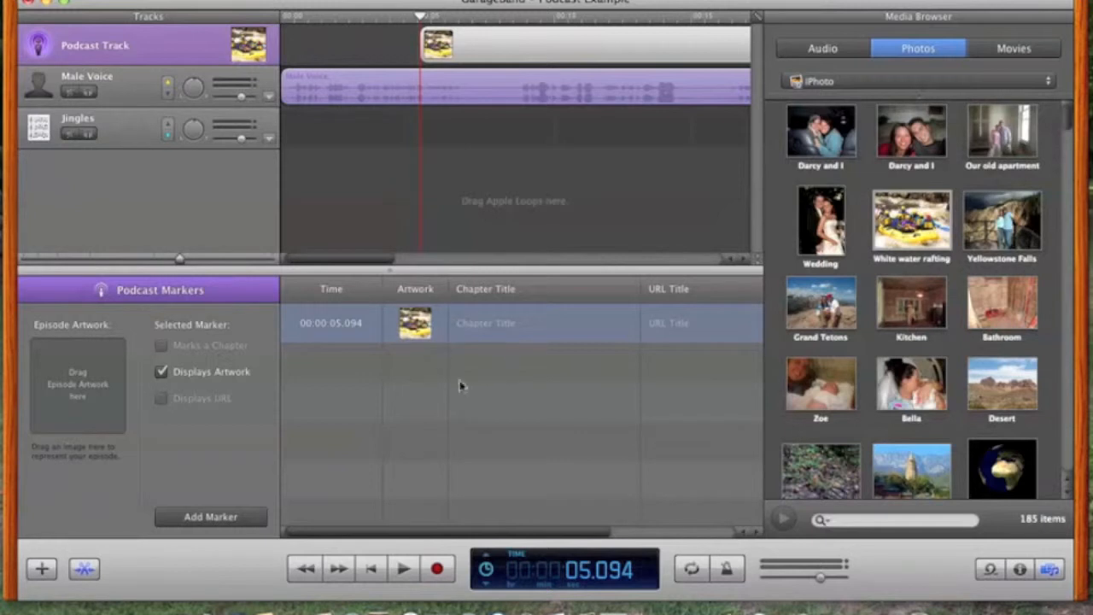
pyautogui.click(483, 325)
pyautogui.doubleClick(415, 323)
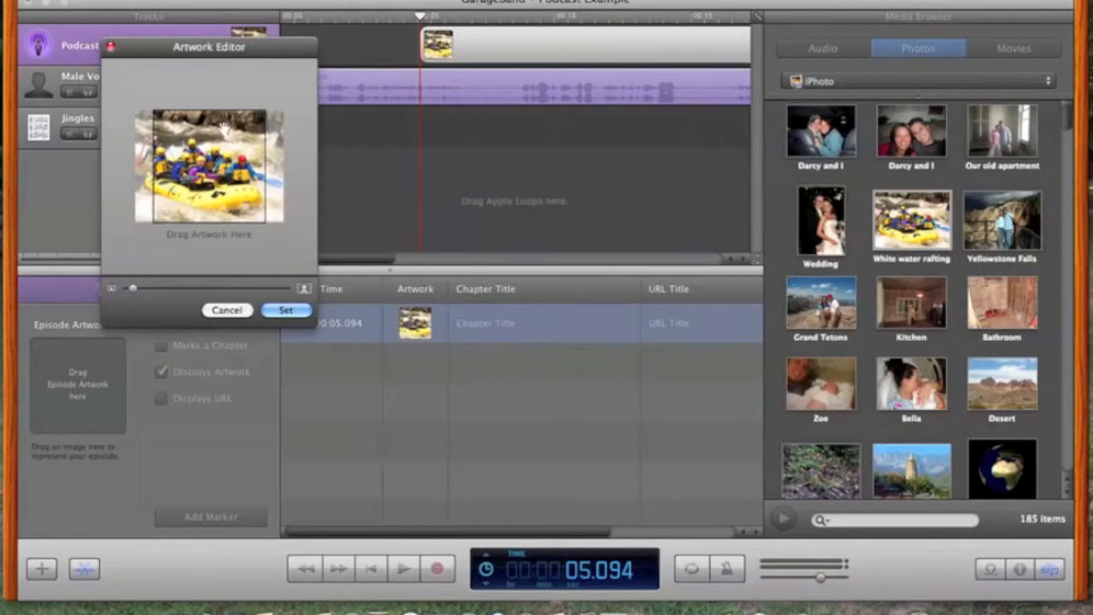
pyautogui.click(226, 310)
# Scale down the rafting photo and shift it slightly in the Artwork Editor, and apply the new framing
pyautogui.doubleClick(415, 323)
pyautogui.moveTo(132, 293)
pyautogui.mouseDown()
pyautogui.moveTo(179, 296)
pyautogui.moveTo(126, 294)
pyautogui.mouseUp()
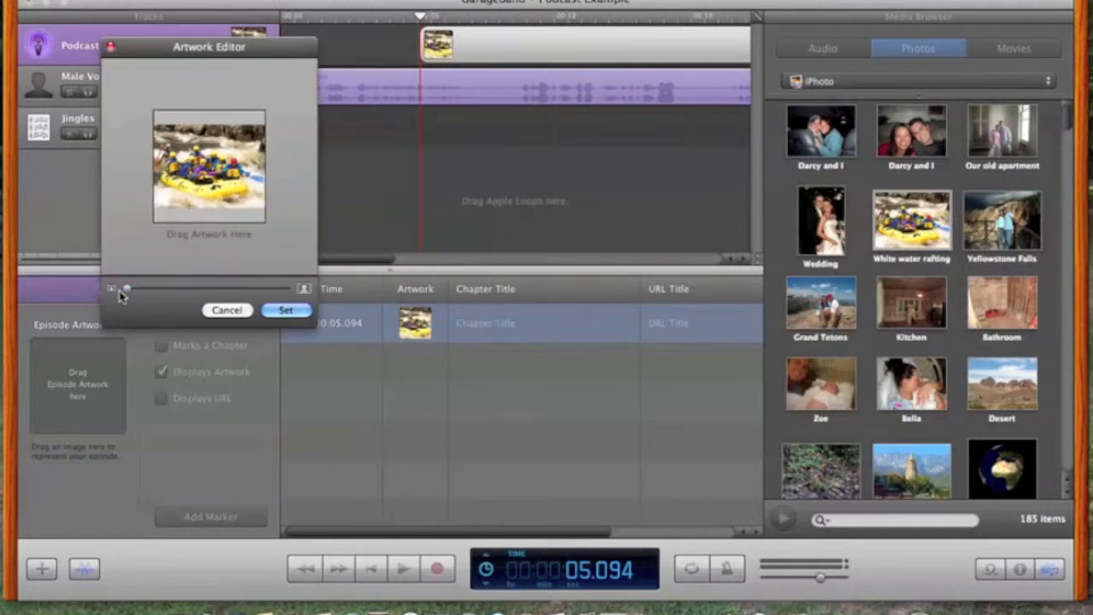
pyautogui.moveTo(238, 186)
pyautogui.mouseDown()
pyautogui.moveTo(186, 172)
pyautogui.moveTo(247, 165)
pyautogui.moveTo(237, 190)
pyautogui.mouseUp()
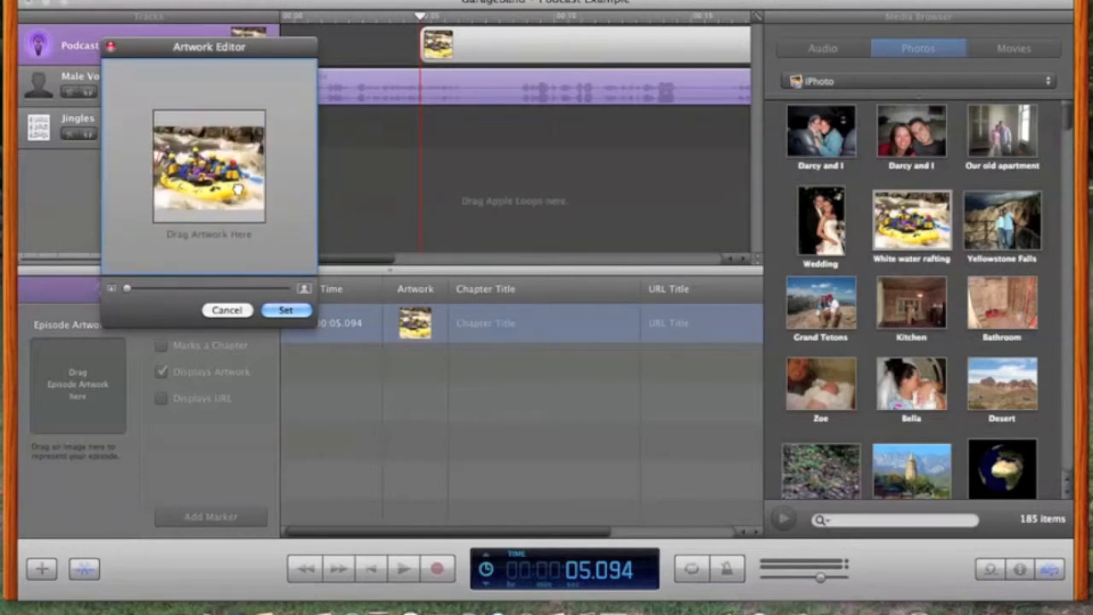
pyautogui.click(286, 310)
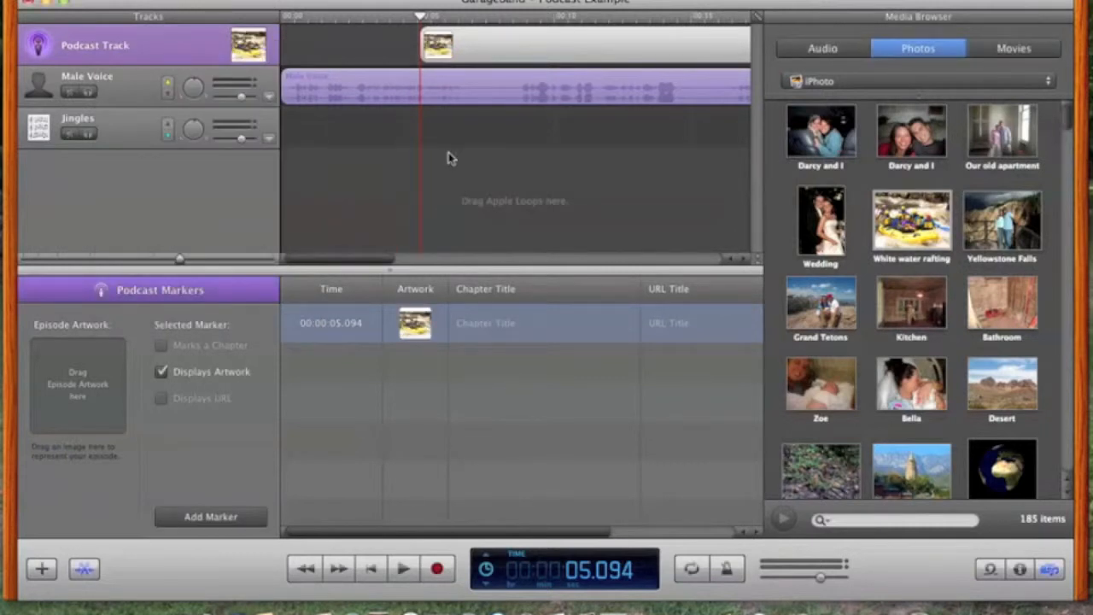
# Add the green foliage photo to the Podcast Track as the second artwork at about 9 seconds
pyautogui.hscroll(5, 473, 158)
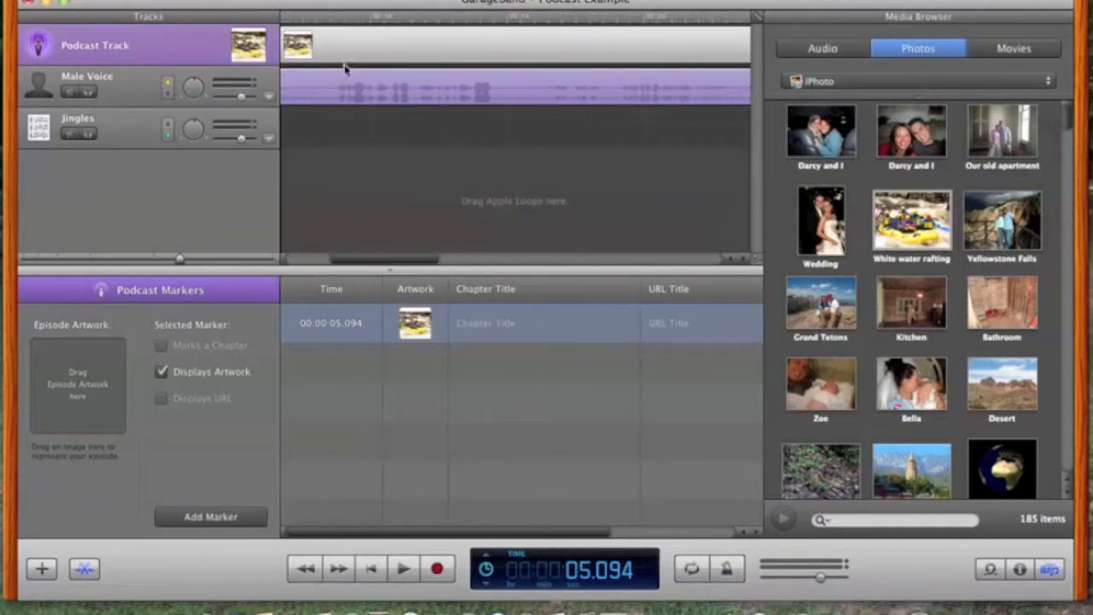
pyautogui.hscroll(-5, 329, 138)
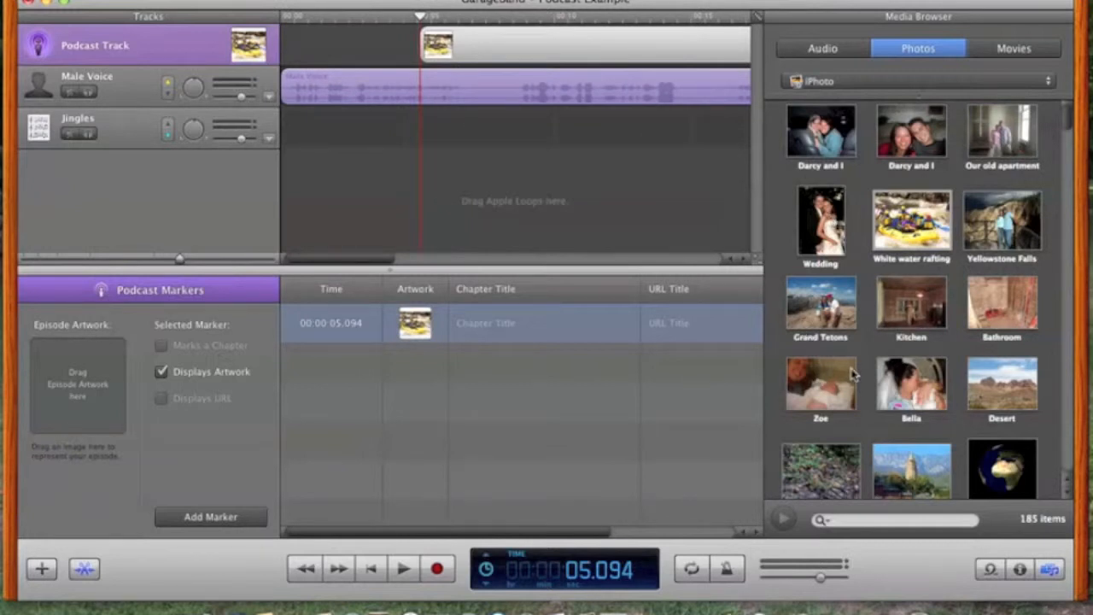
pyautogui.moveTo(843, 443)
pyautogui.mouseDown()
pyautogui.moveTo(561, 127)
pyautogui.moveTo(526, 122)
pyautogui.mouseUp()
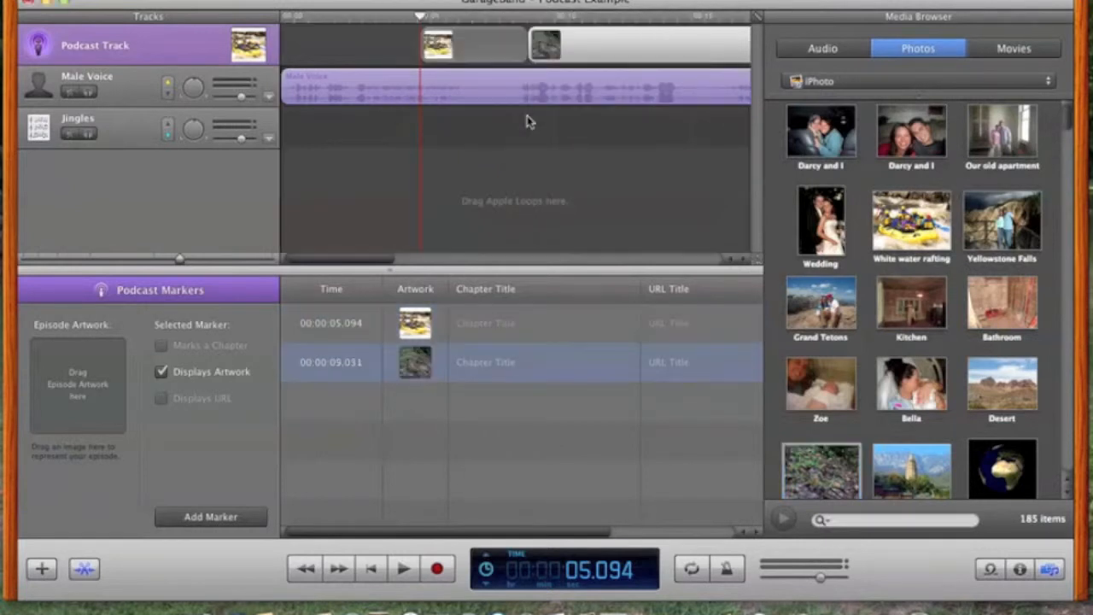
# Move the end-of-project marker to about 36 seconds, just past the end of the last Male Voice take
pyautogui.click(469, 63)
pyautogui.hscroll(8, 531, 64)
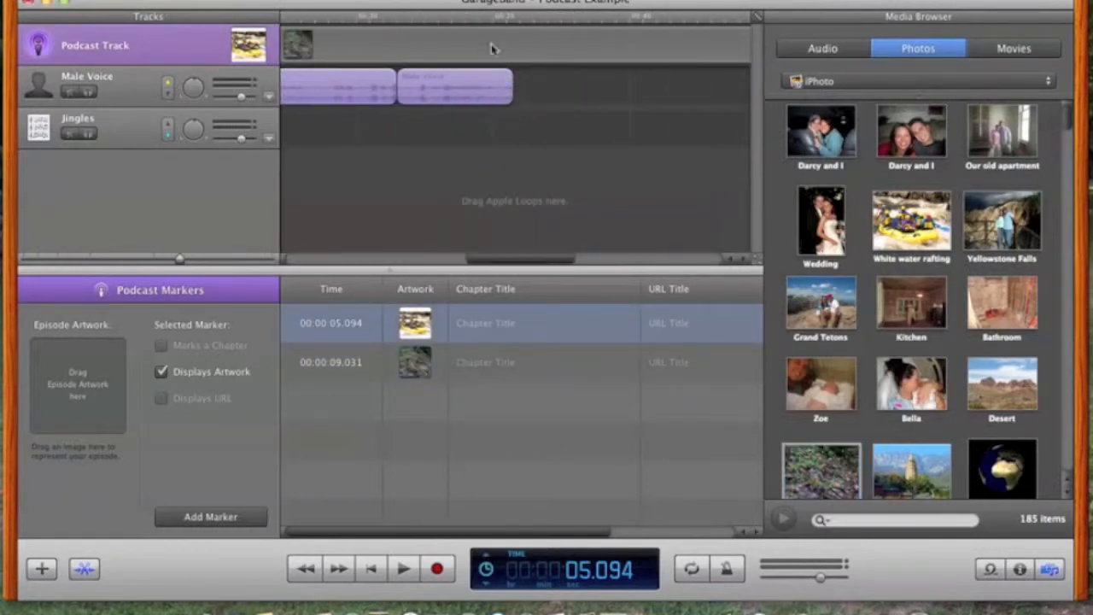
pyautogui.hscroll(10, 478, 47)
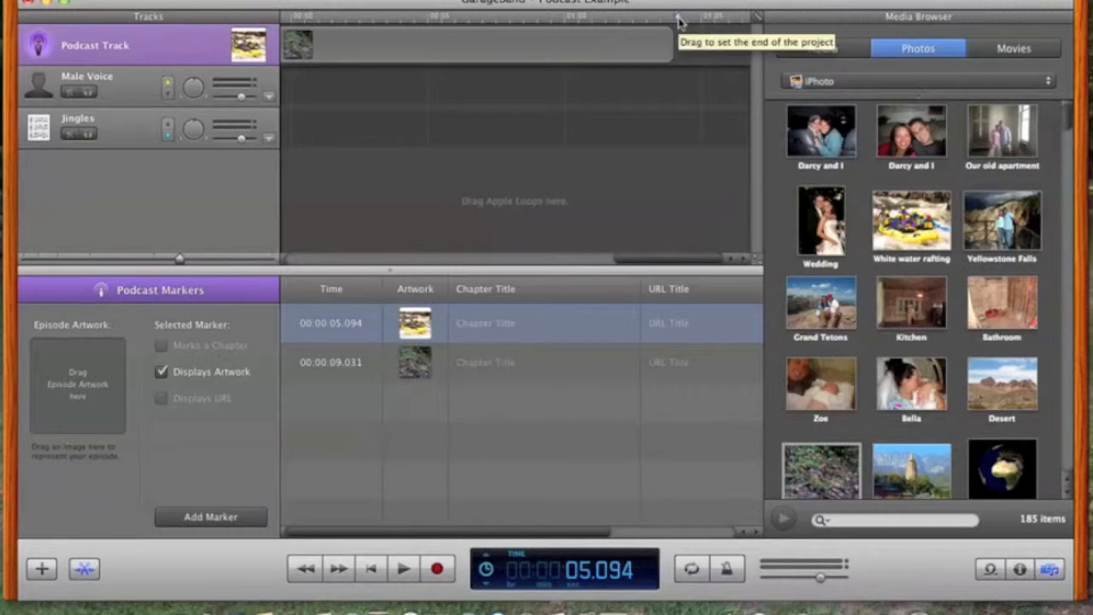
pyautogui.moveTo(679, 20); pyautogui.dragTo(288, 34)
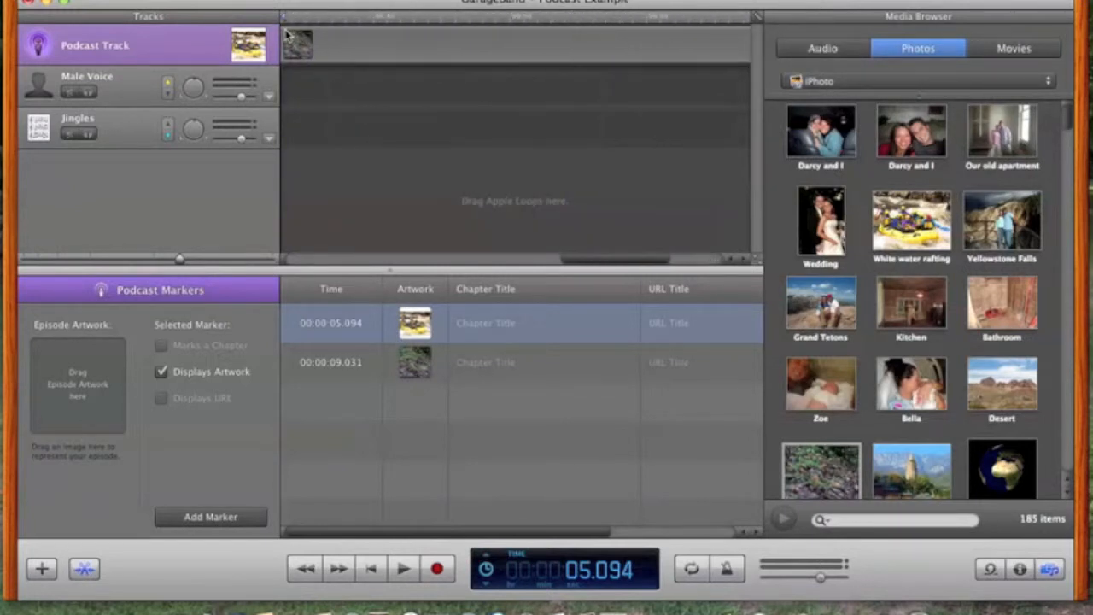
pyautogui.moveTo(287, 34); pyautogui.dragTo(388, 41)
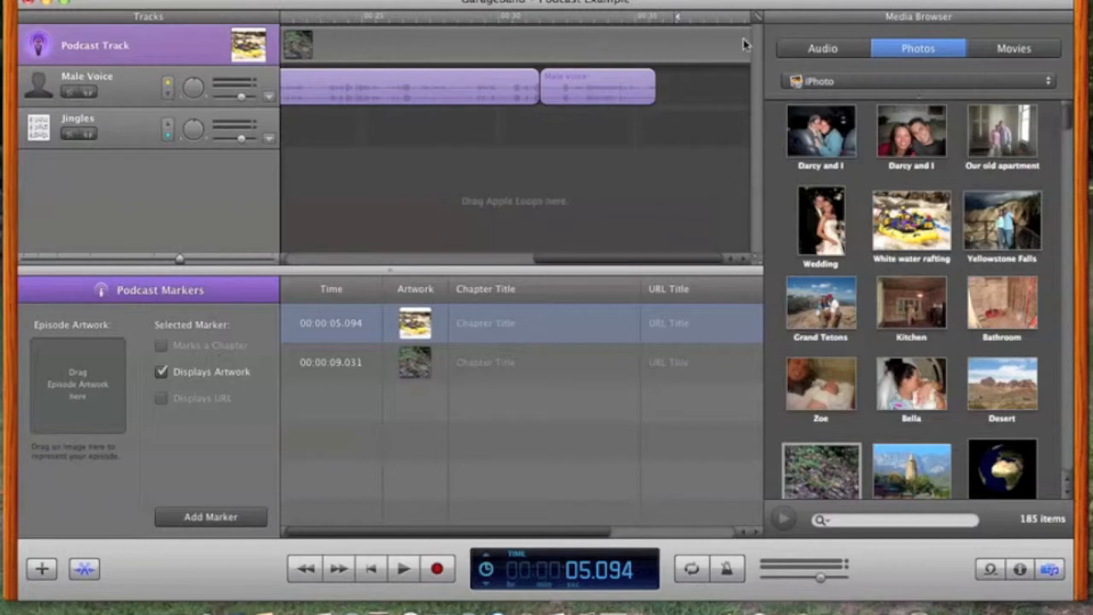
# Delete the foliage artwork region from the Podcast Track
pyautogui.click(648, 44)
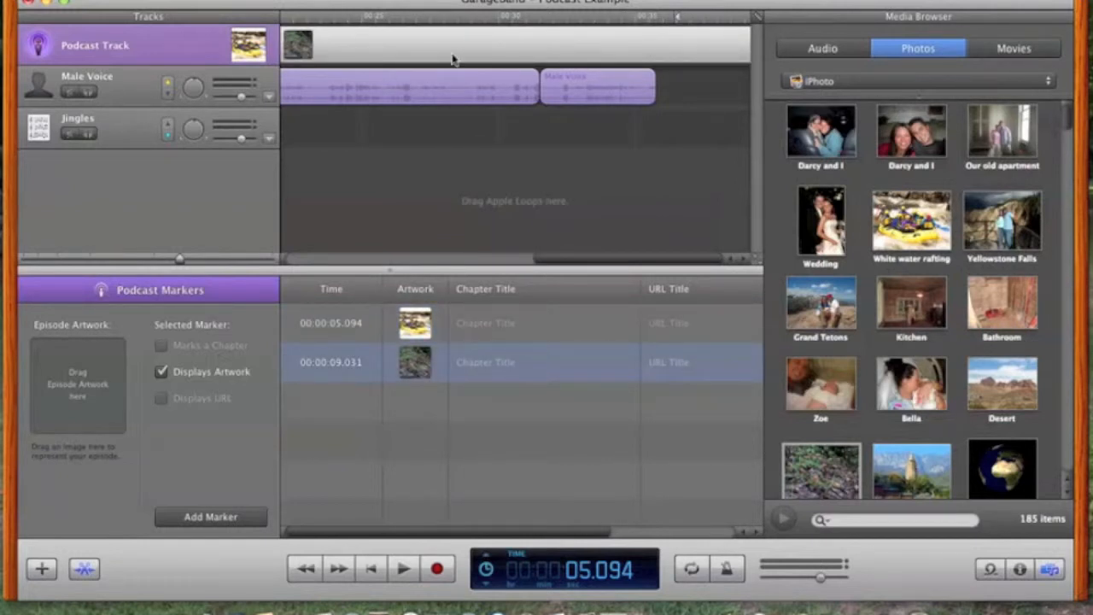
pyautogui.hscroll(-5, 452, 58)
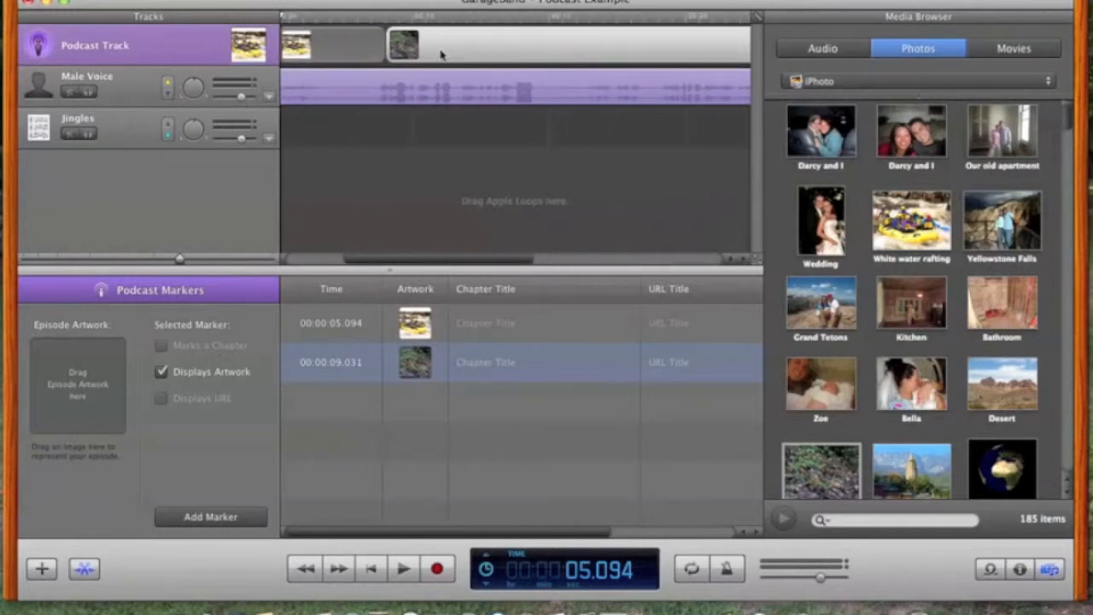
pyautogui.click(329, 50)
pyautogui.click(479, 56)
pyautogui.press('Delete')
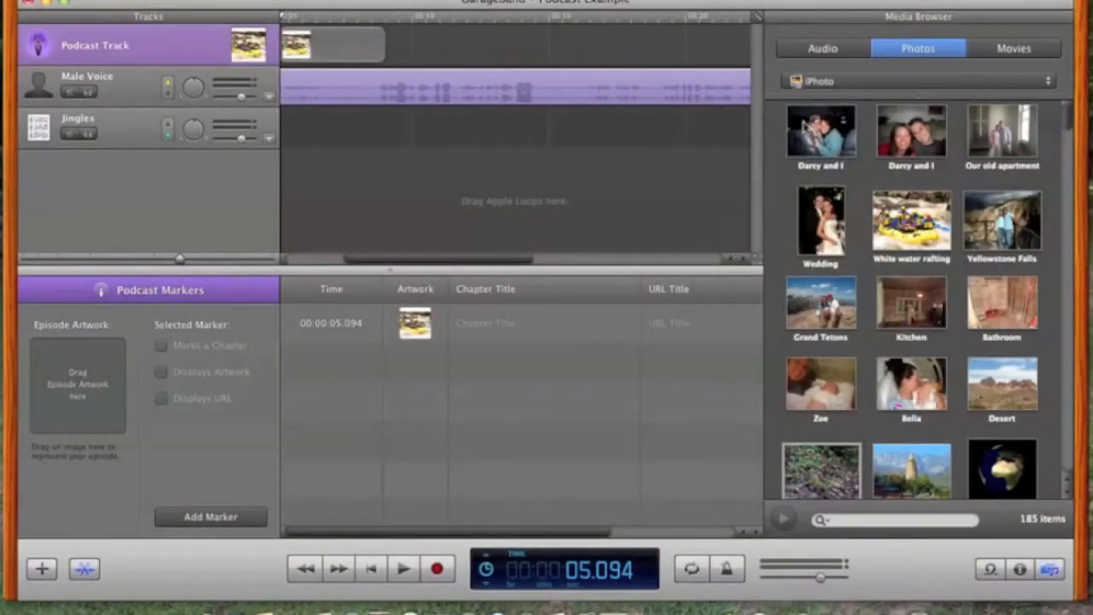
# Add the Kitchen photo to the Podcast Track at about 9 seconds, directly after the rafting artwork, and check where it ends
pyautogui.moveTo(900, 304); pyautogui.dragTo(385, 113)
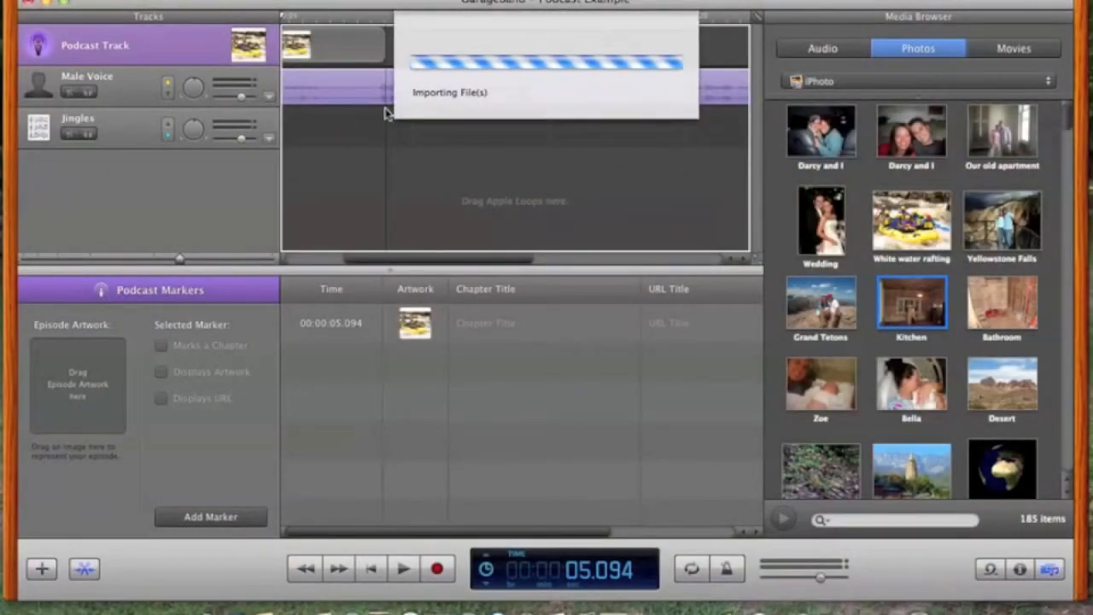
pyautogui.hscroll(5, 454, 83)
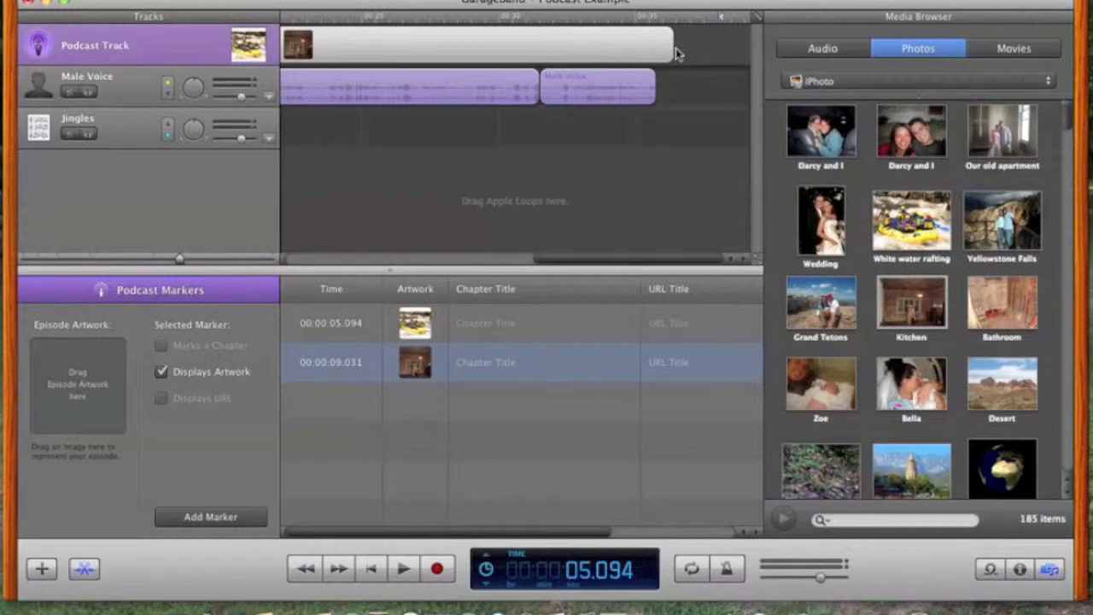
pyautogui.hscroll(-5, 679, 56)
pyautogui.hscroll(-5, 658, 71)
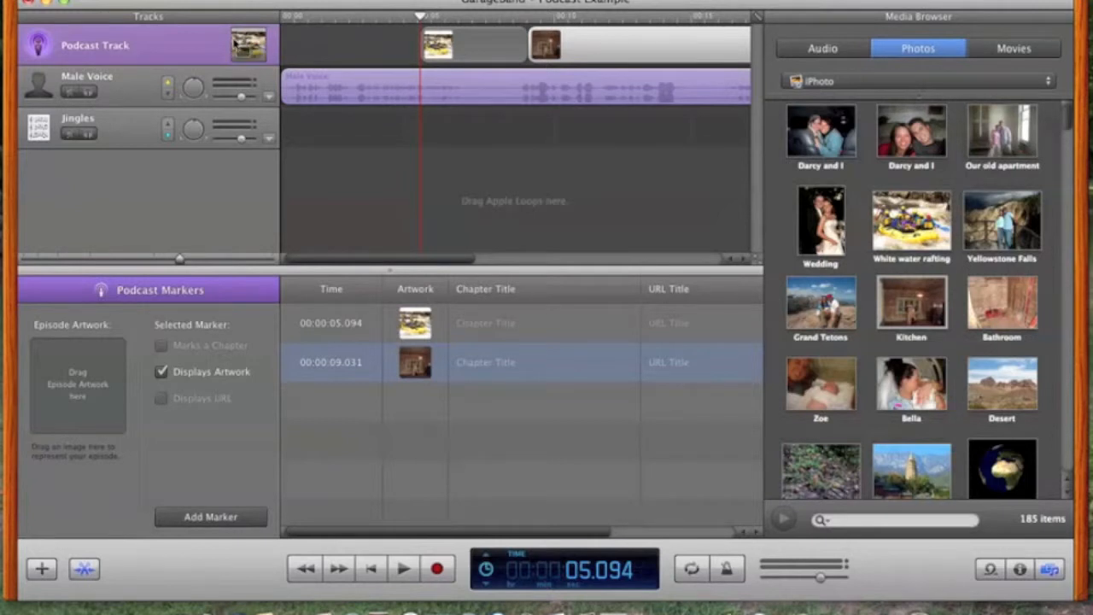
# Open the podcast artwork preview, play the project from the beginning past the Kitchen artwork at about 11 seconds, and close the preview
pyautogui.click(251, 44)
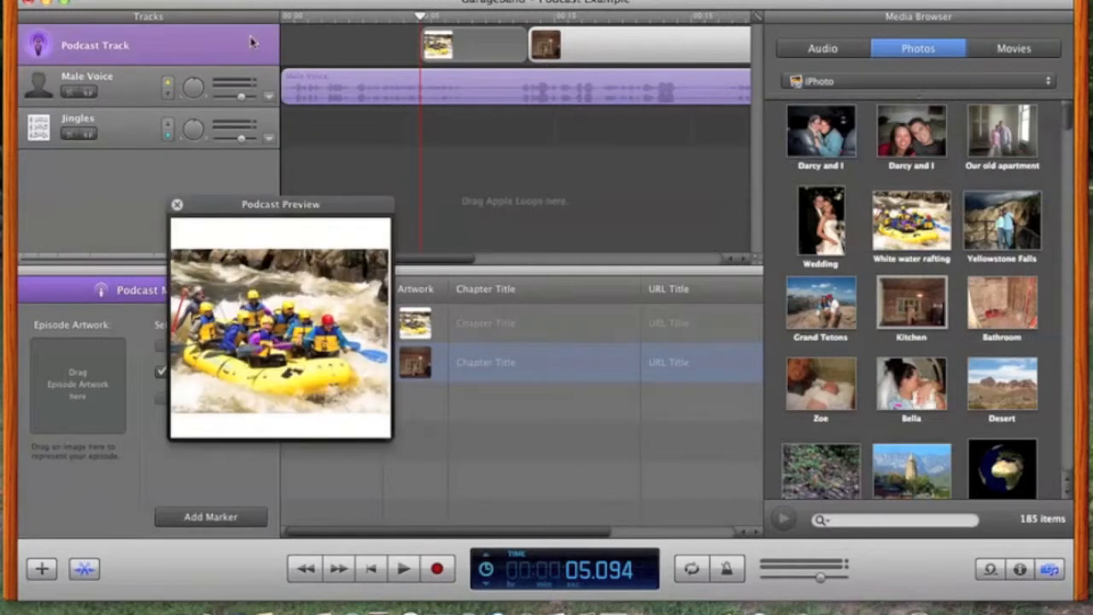
pyautogui.moveTo(244, 205); pyautogui.dragTo(298, 31)
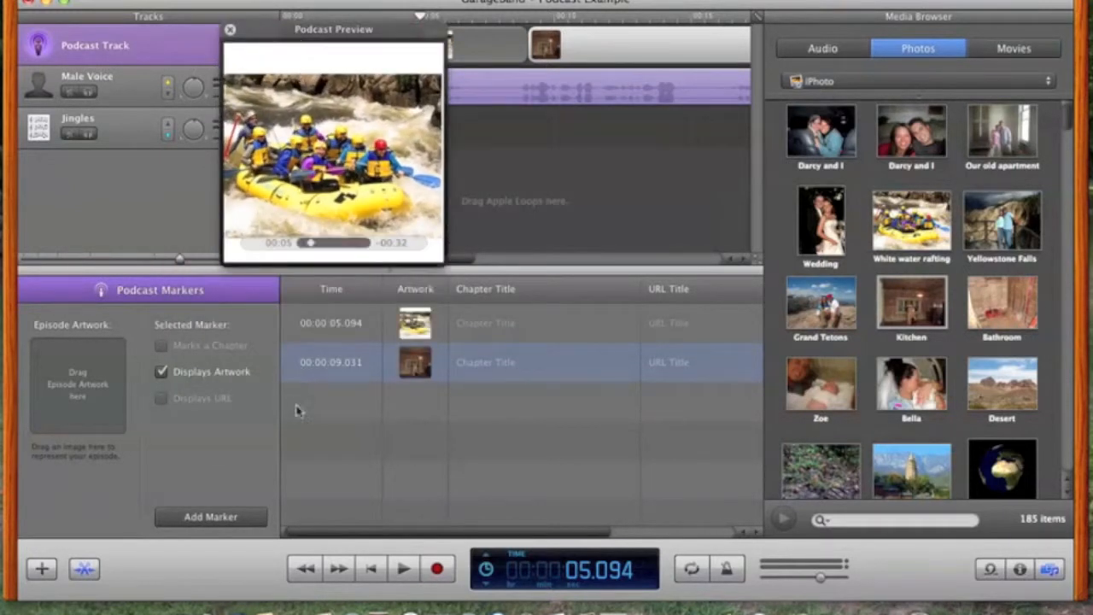
pyautogui.click(373, 569)
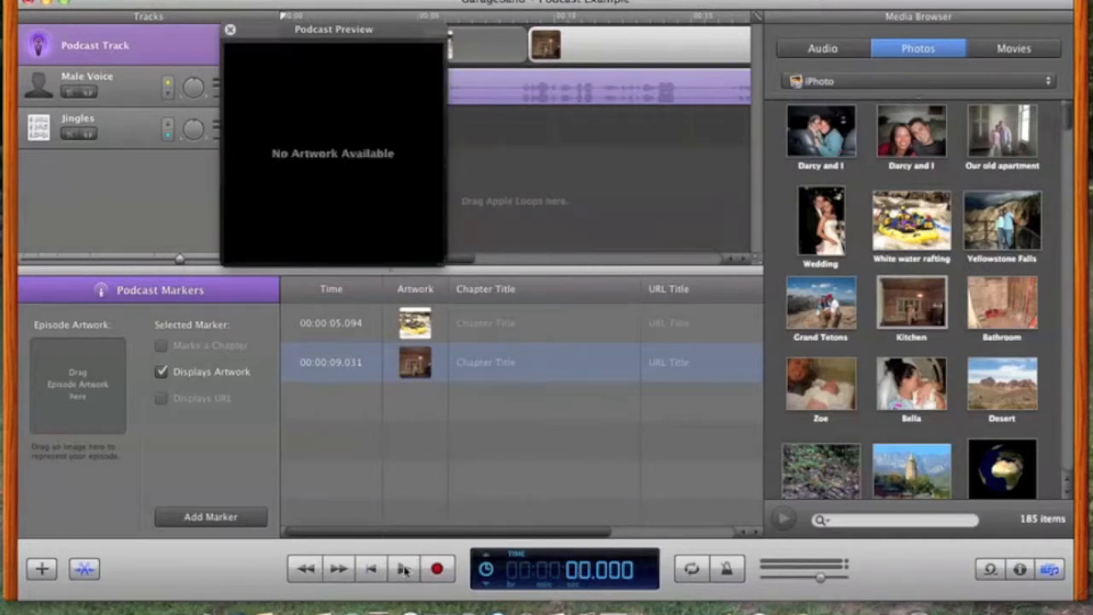
pyautogui.click(404, 569)
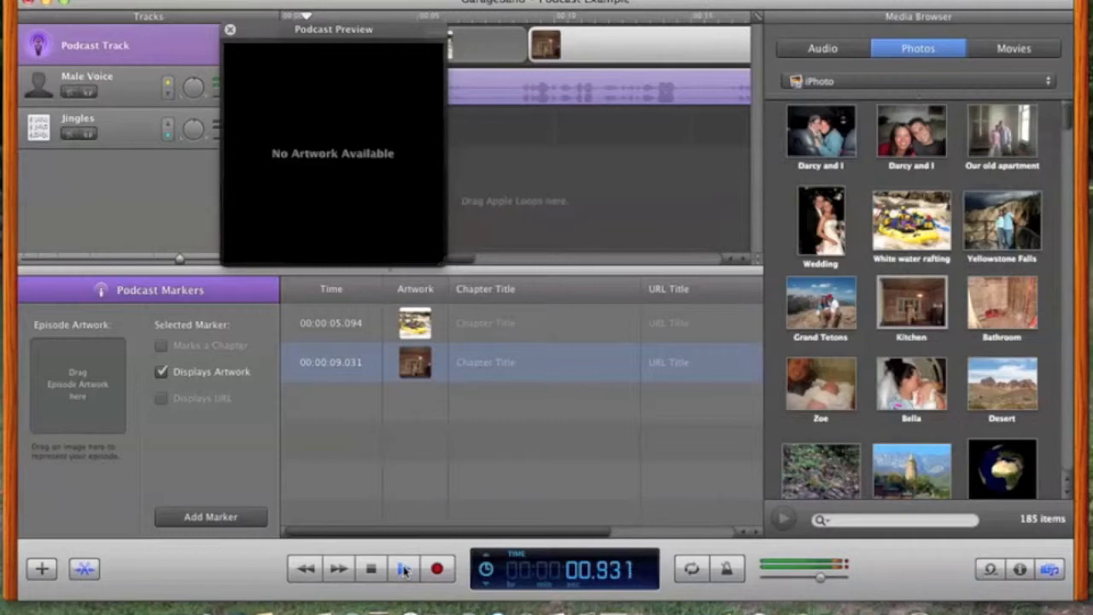
pyautogui.moveTo(319, 34); pyautogui.dragTo(154, 4)
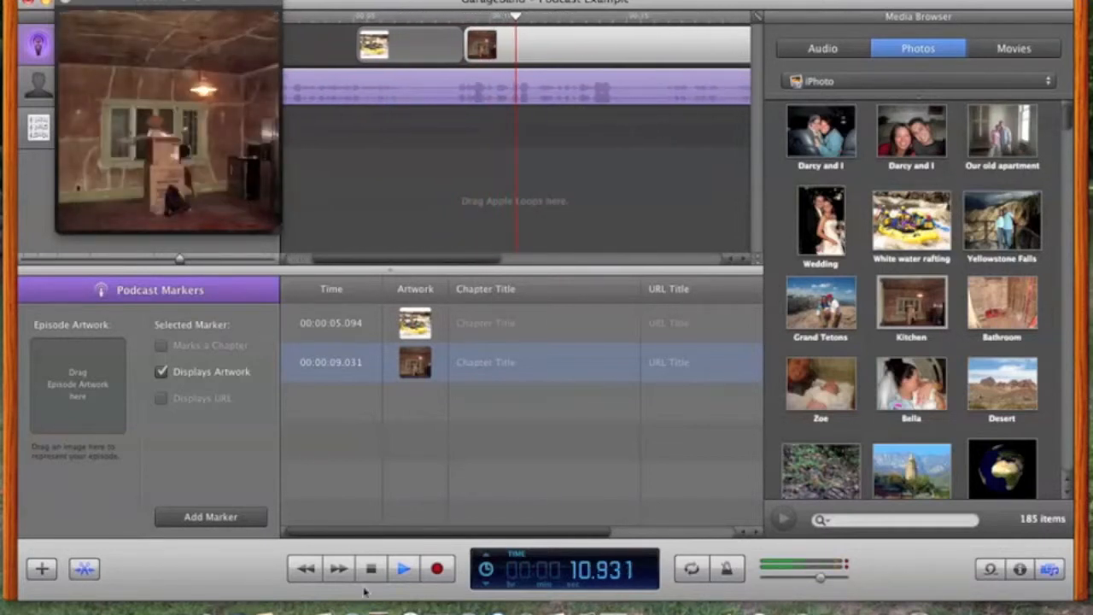
pyautogui.click(68, 5)
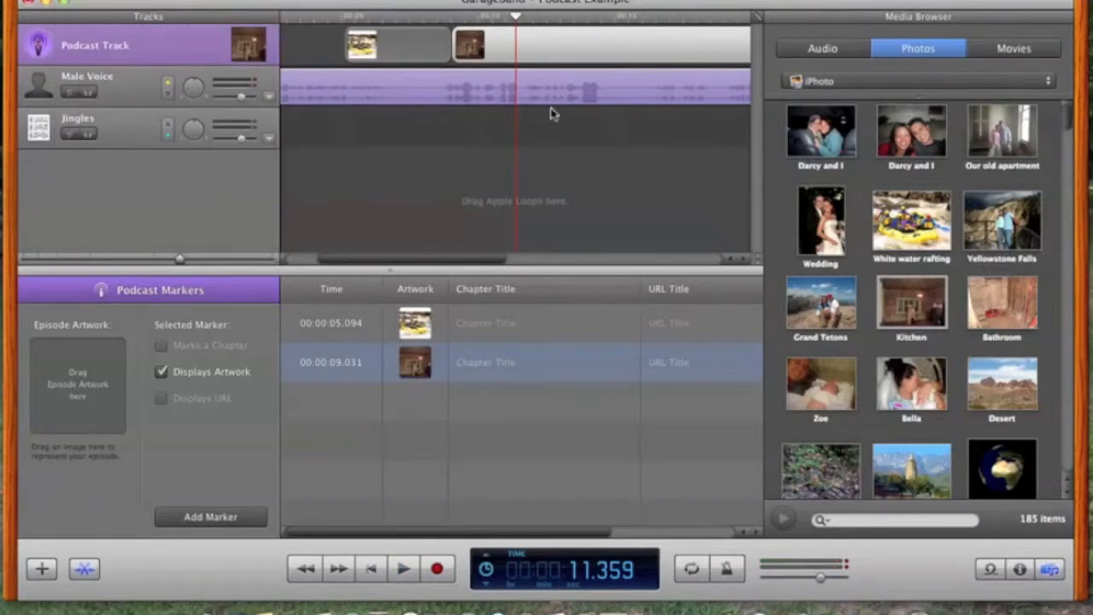
# Shorten the rafting artwork region on the Podcast Track so that it ends at about 7.5 seconds
pyautogui.hscroll(-3, 552, 112)
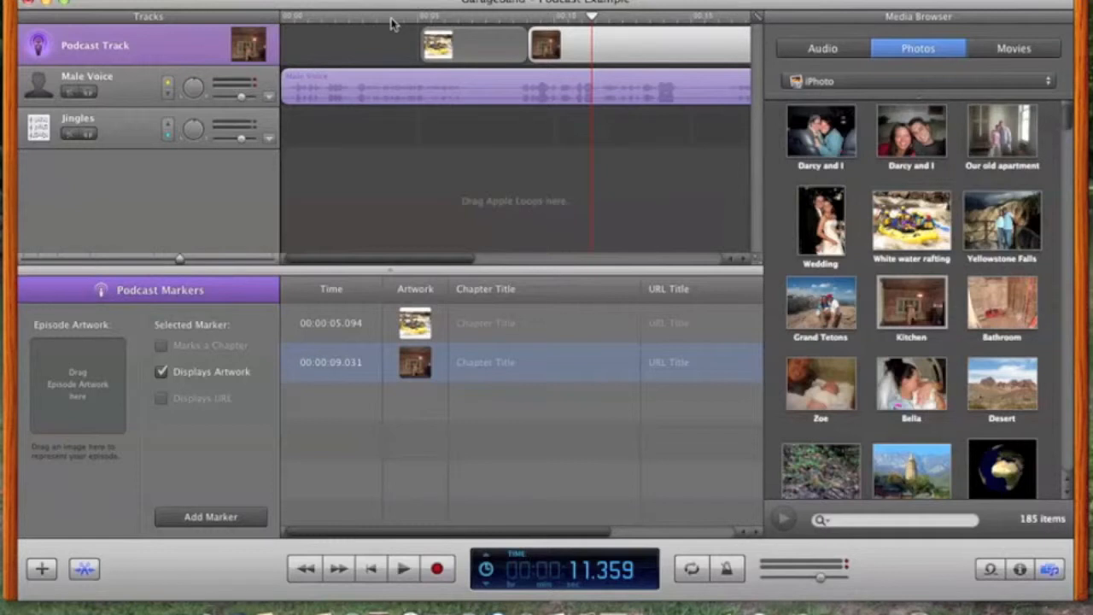
pyautogui.click(502, 47)
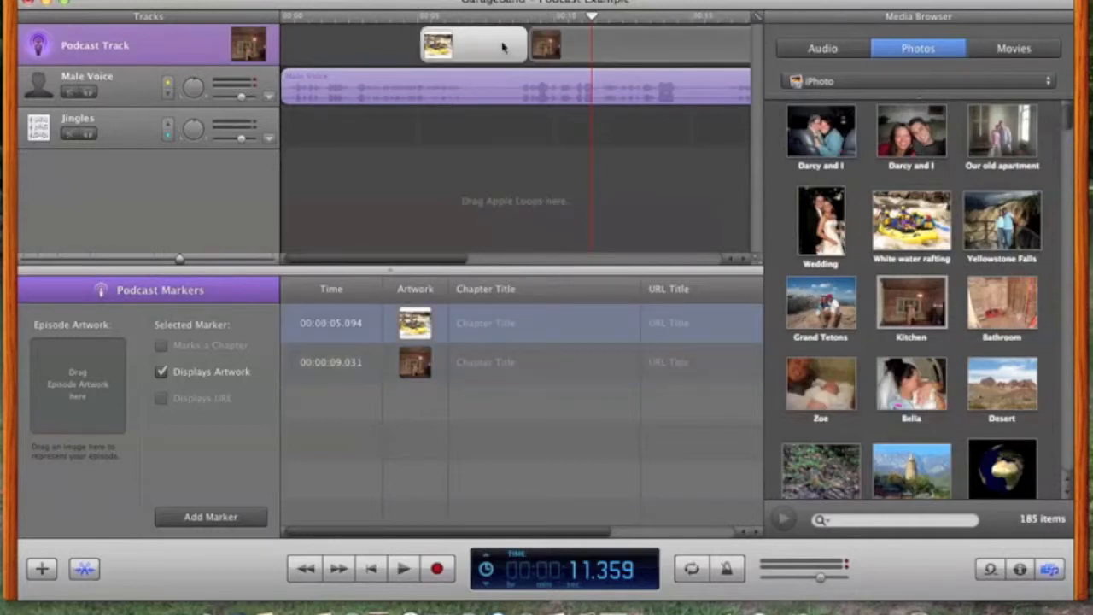
pyautogui.moveTo(523, 53); pyautogui.dragTo(484, 52)
# Shorten the Kitchen artwork region on the Podcast Track so that it ends at about 14 seconds
pyautogui.click(589, 56)
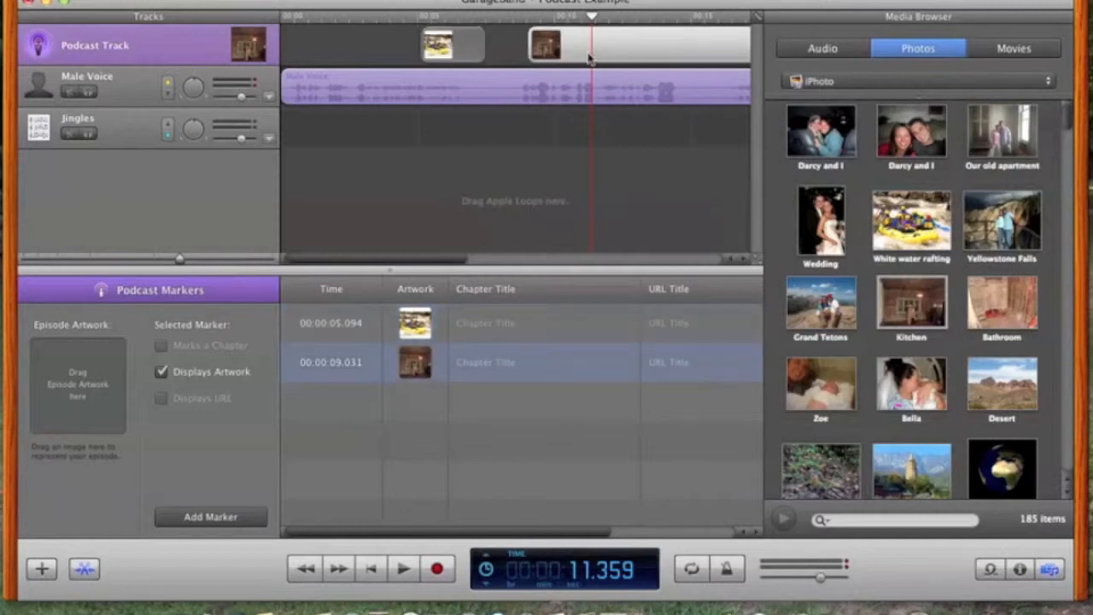
pyautogui.hscroll(6, 598, 58)
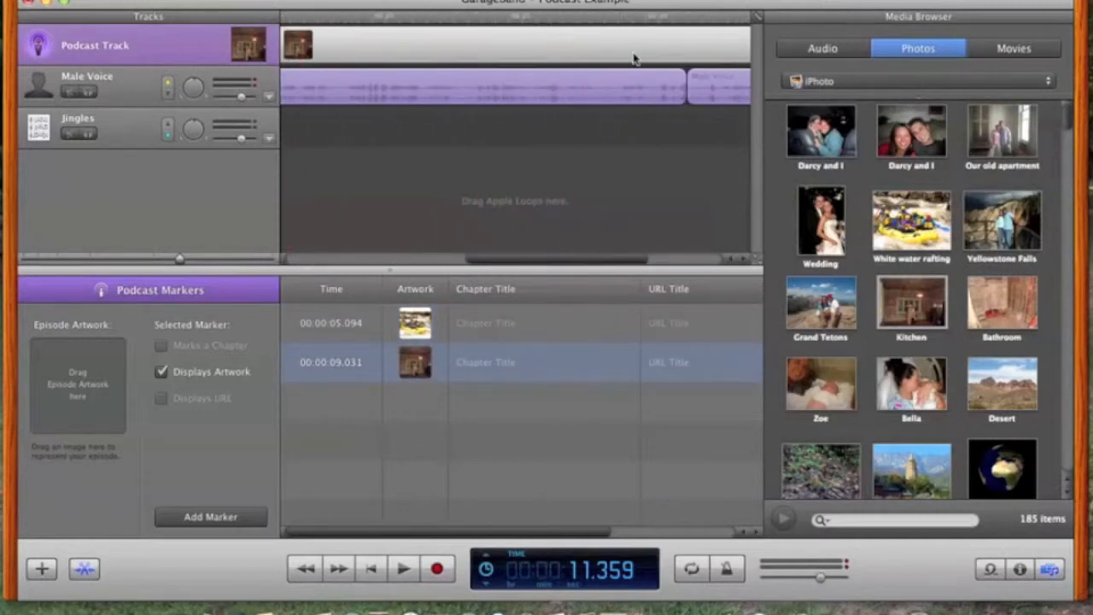
pyautogui.hscroll(5, 634, 58)
pyautogui.moveTo(627, 49); pyautogui.dragTo(381, 43)
pyautogui.hscroll(-7, 471, 158)
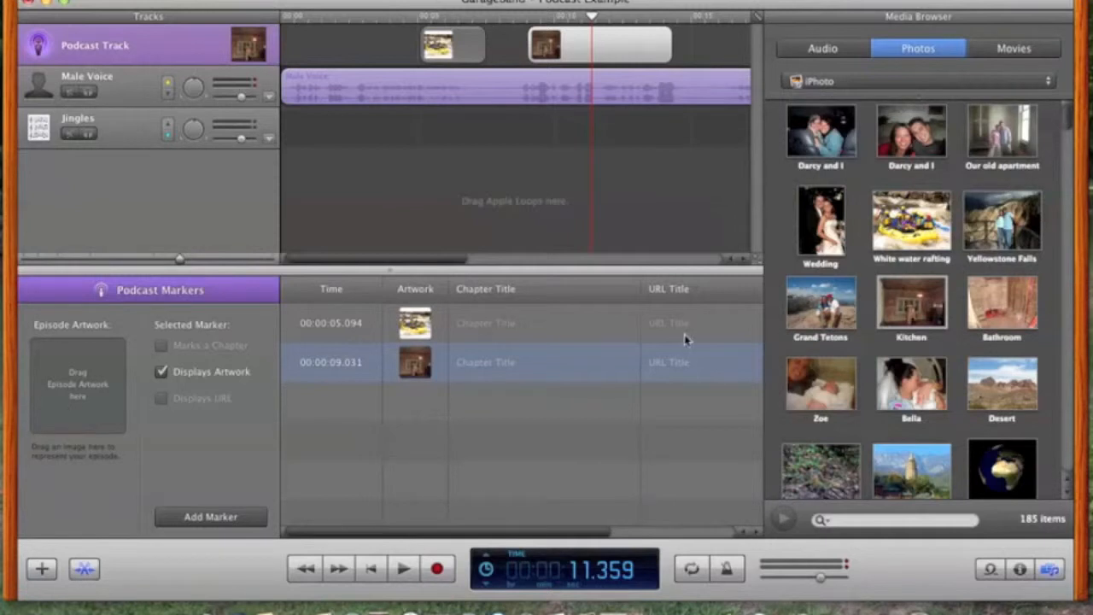
# Find the Fourth Grade photo in the iPhoto library and set it as the podcast's episode artwork
pyautogui.scroll(-5, 976, 287)
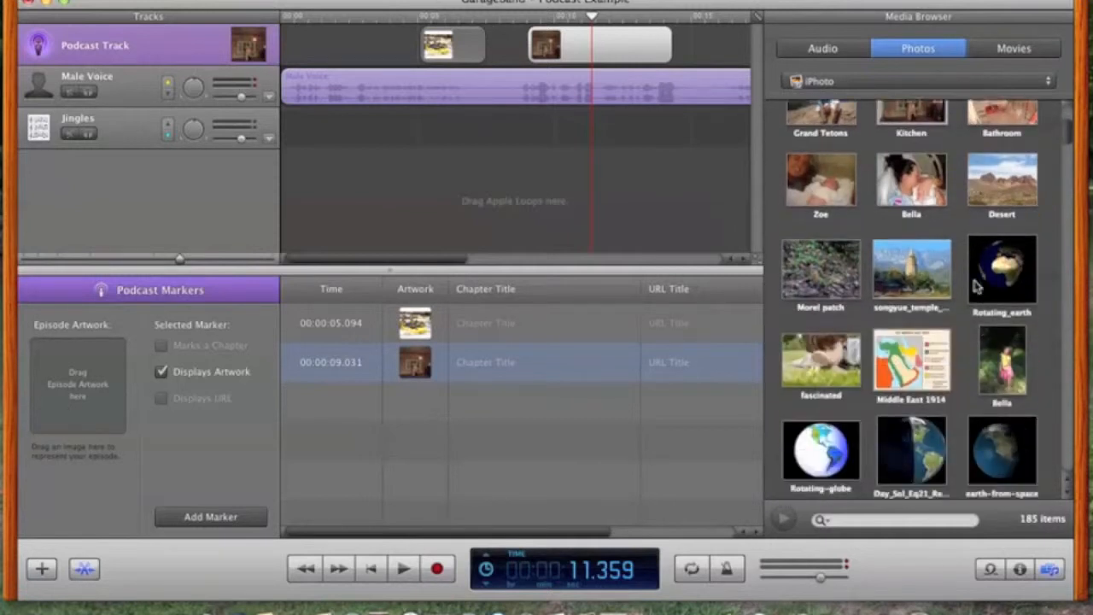
pyautogui.scroll(-4, 976, 287)
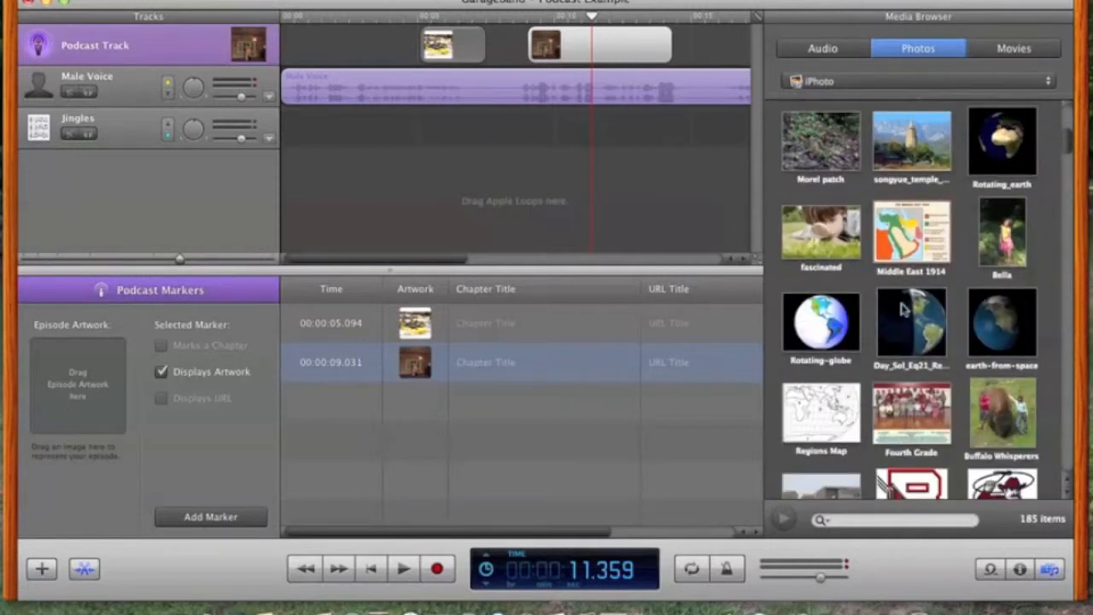
pyautogui.scroll(-4, 994, 323)
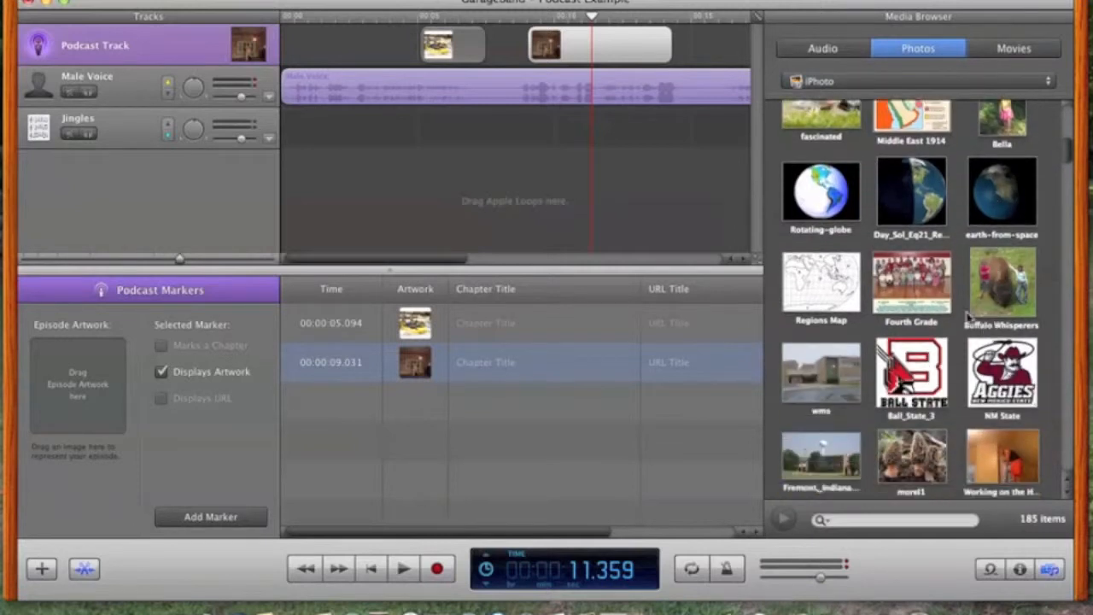
pyautogui.moveTo(926, 288); pyautogui.dragTo(78, 384)
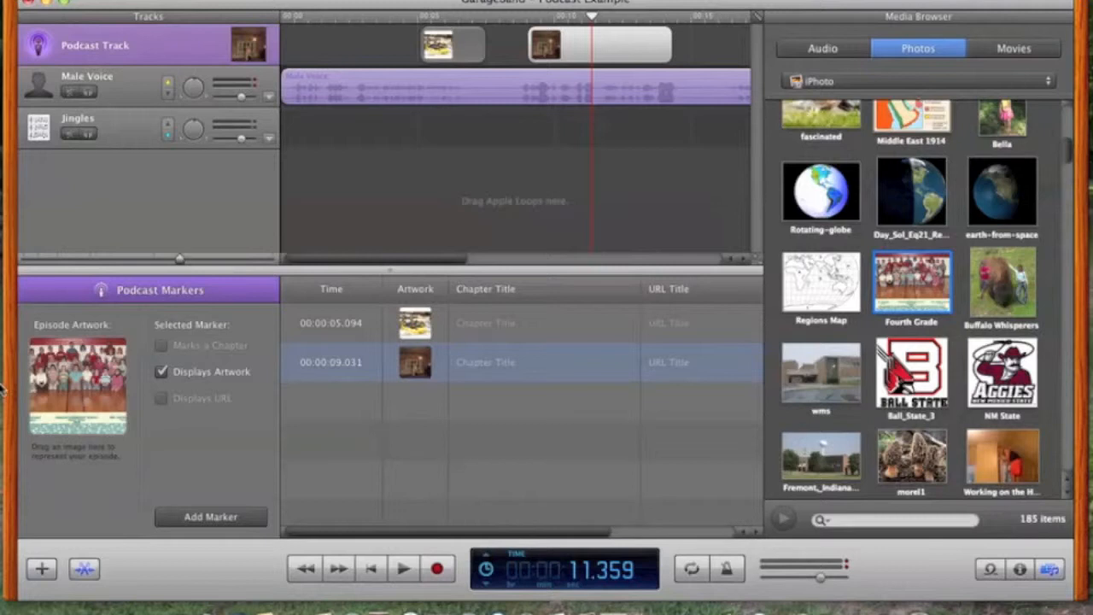
# Enlarge and reposition the episode artwork in the Artwork Editor so the frame is filled by the rows of children, and apply the crop
pyautogui.doubleClick(78, 388)
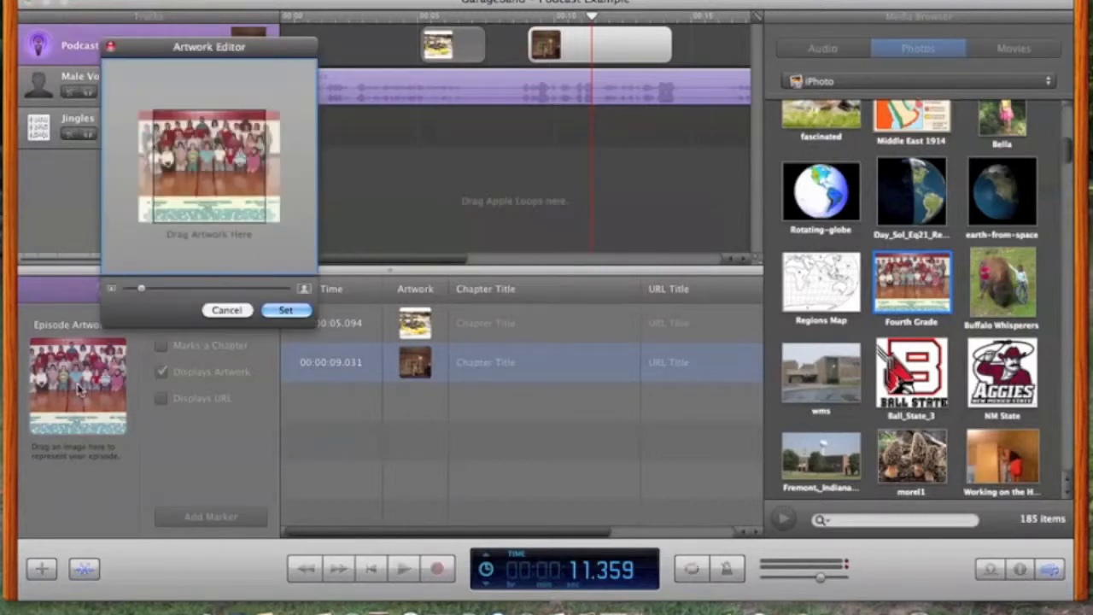
pyautogui.moveTo(190, 155); pyautogui.dragTo(220, 170)
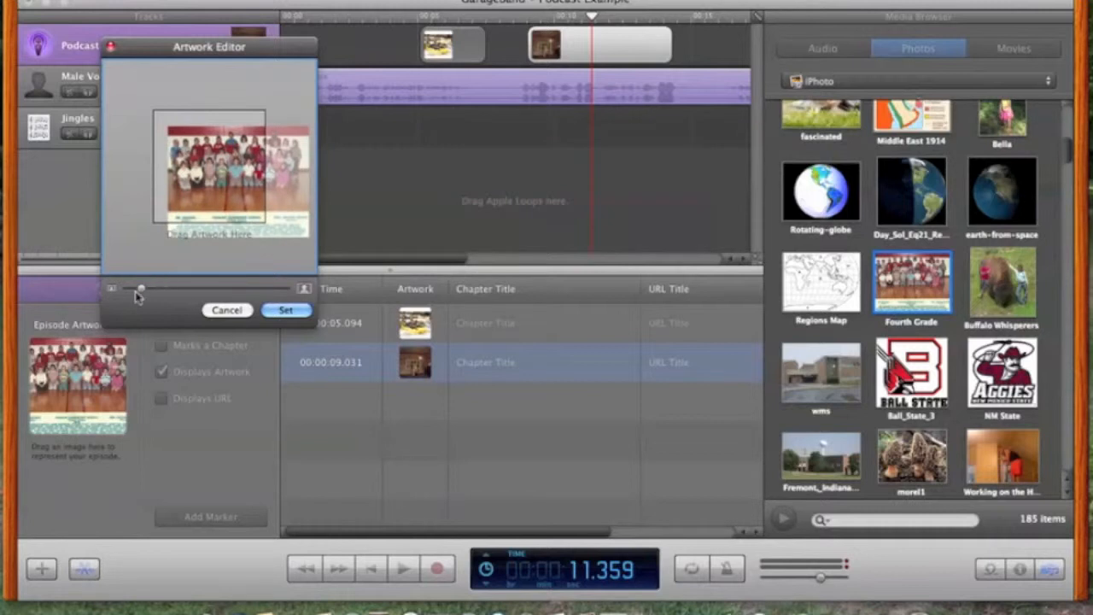
pyautogui.moveTo(141, 291); pyautogui.dragTo(205, 289)
pyautogui.moveTo(208, 185); pyautogui.dragTo(207, 208)
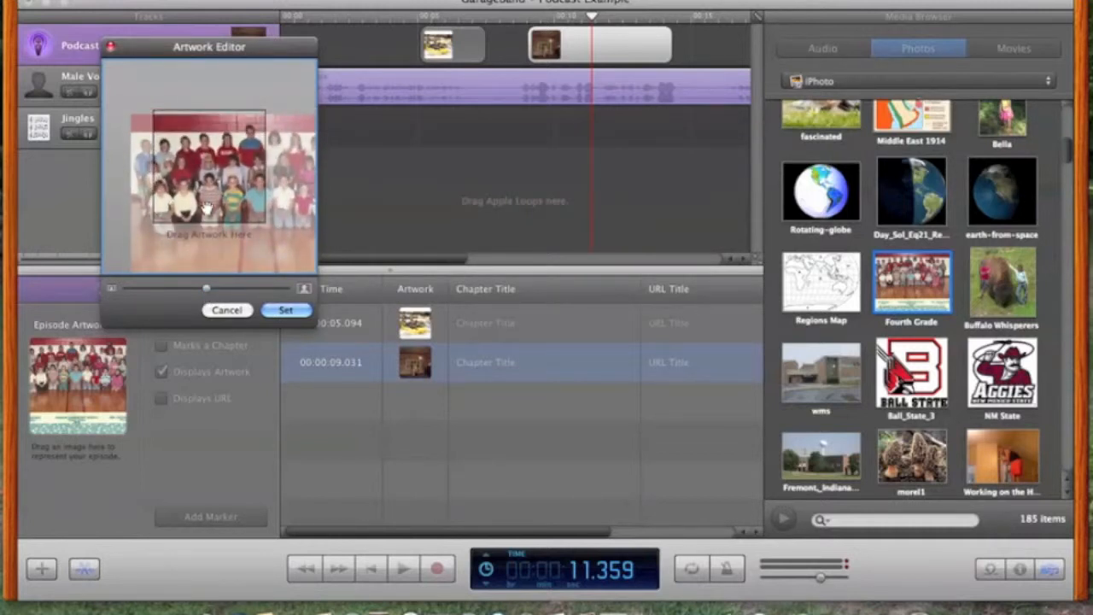
pyautogui.click(283, 311)
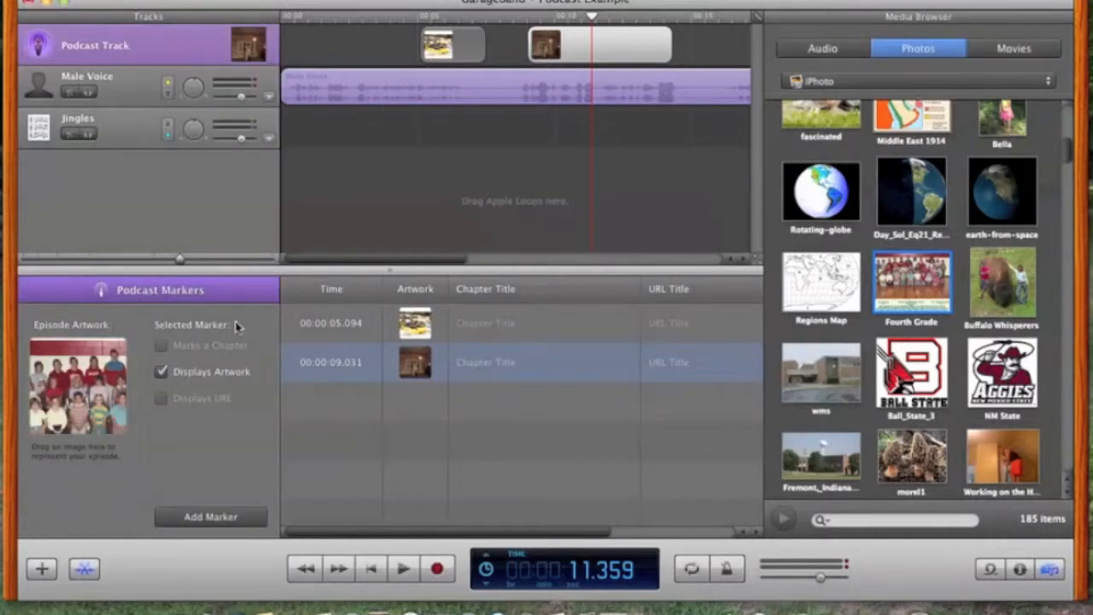
# Return the playhead to the beginning and check the episode artwork in the podcast preview
pyautogui.click(371, 569)
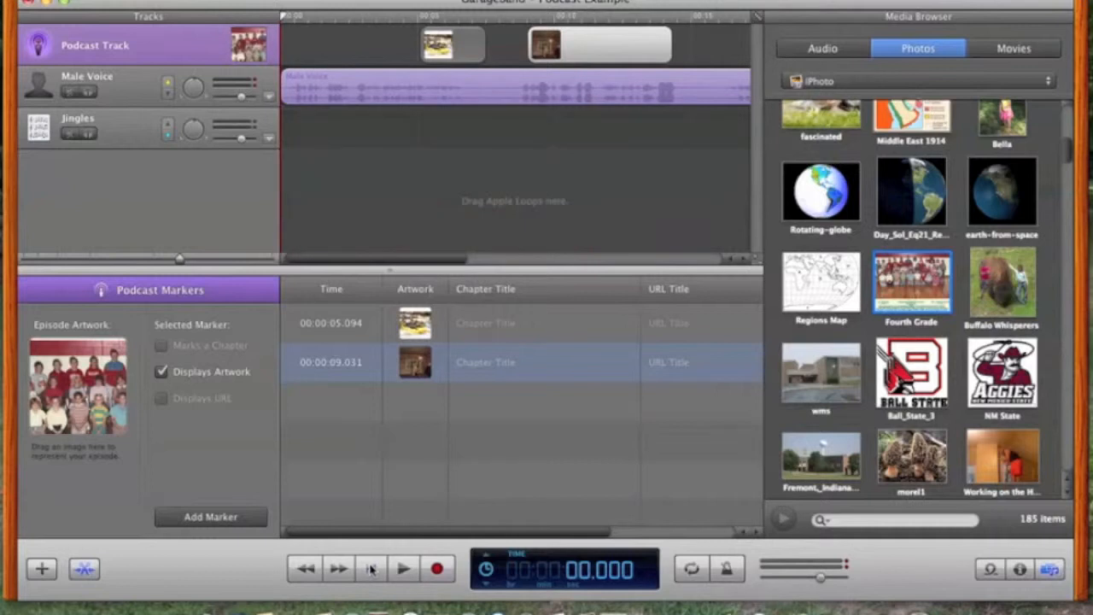
pyautogui.moveTo(246, 48)
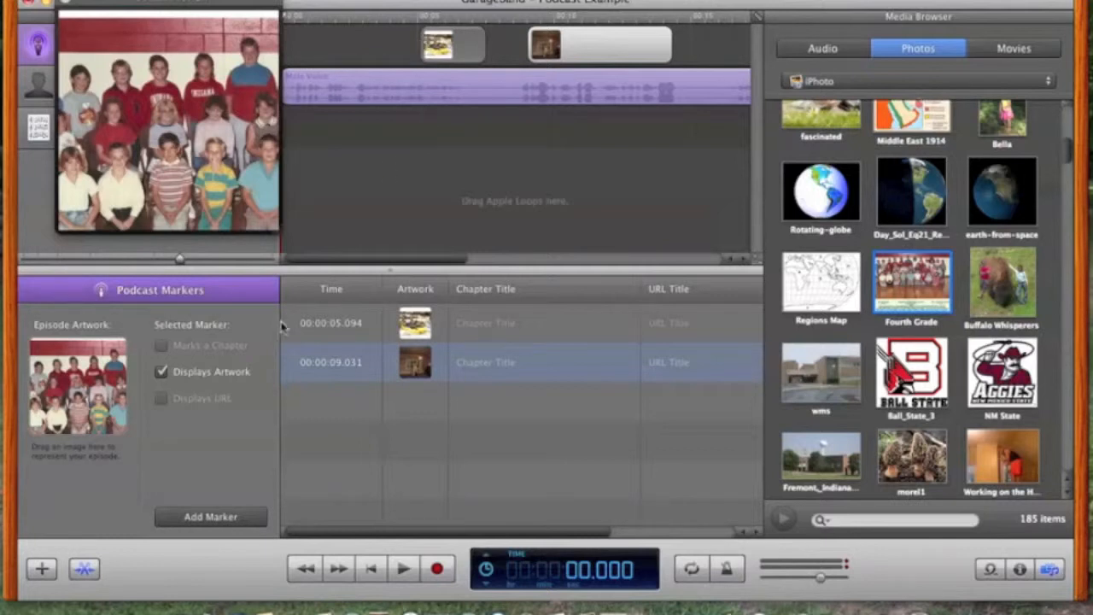
pyautogui.click(414, 571)
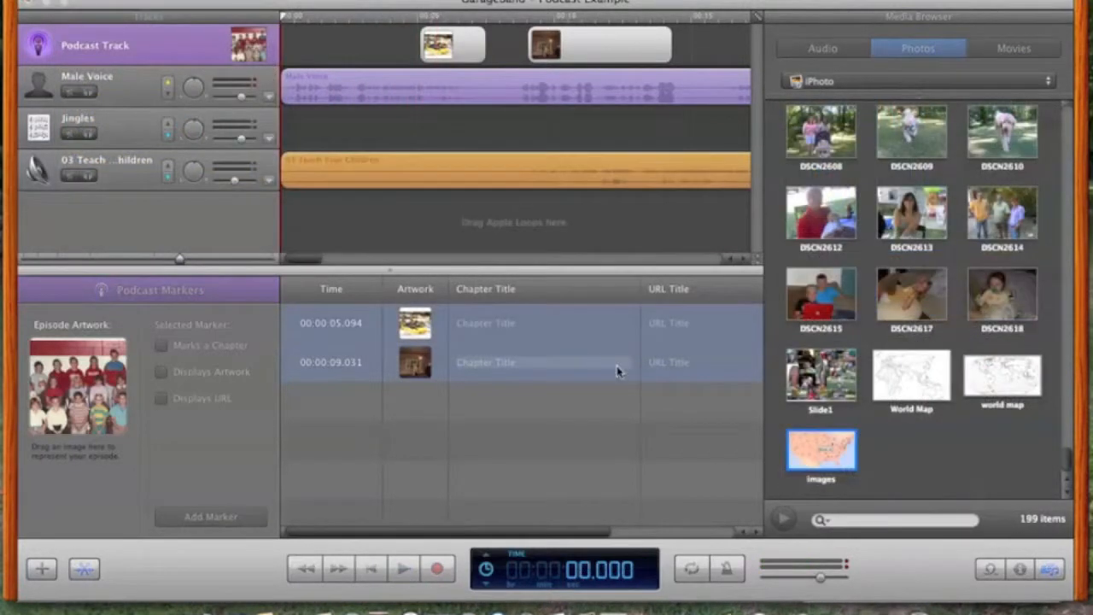
# Add the DSCN2605 photo to the Podcast Track over the rafting artwork and extend its start back to about 5.5 seconds
pyautogui.scroll(3, 798, 255)
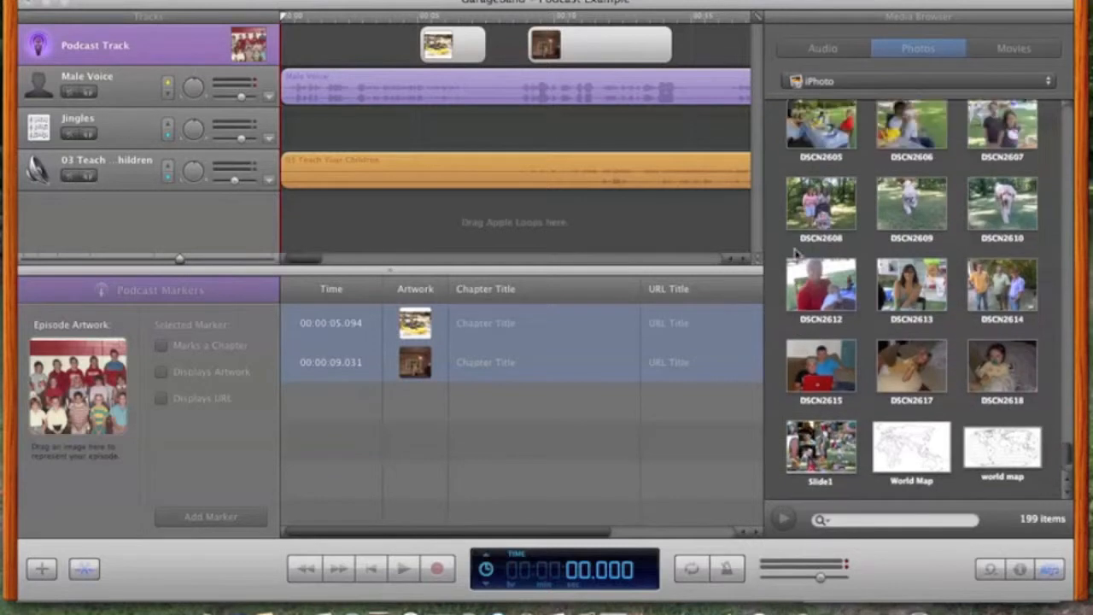
pyautogui.moveTo(817, 168); pyautogui.dragTo(450, 104)
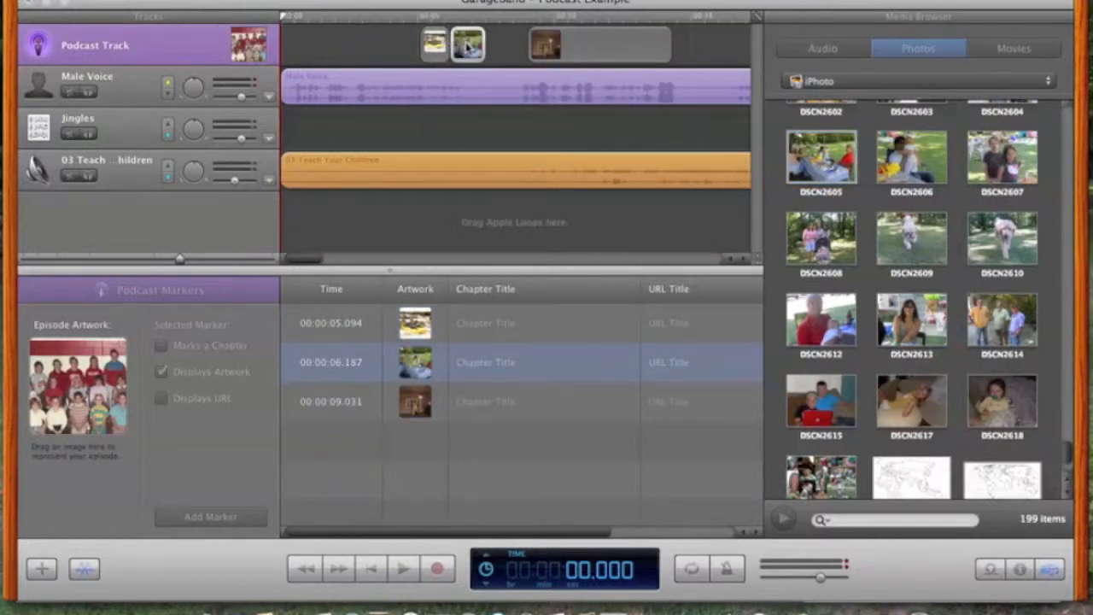
pyautogui.click(456, 52)
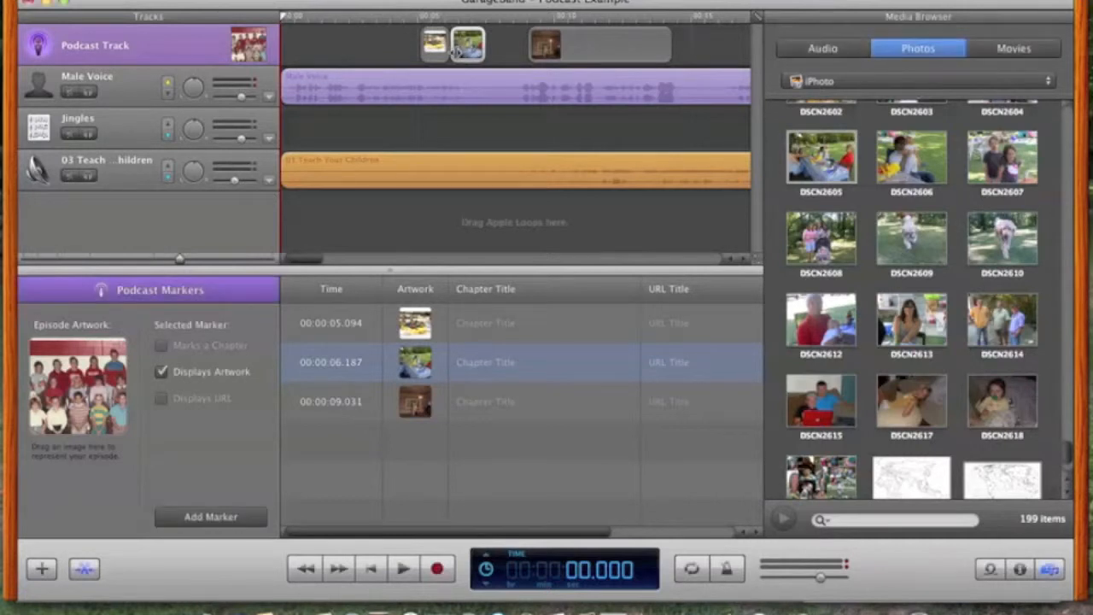
pyautogui.moveTo(455, 51); pyautogui.dragTo(427, 53)
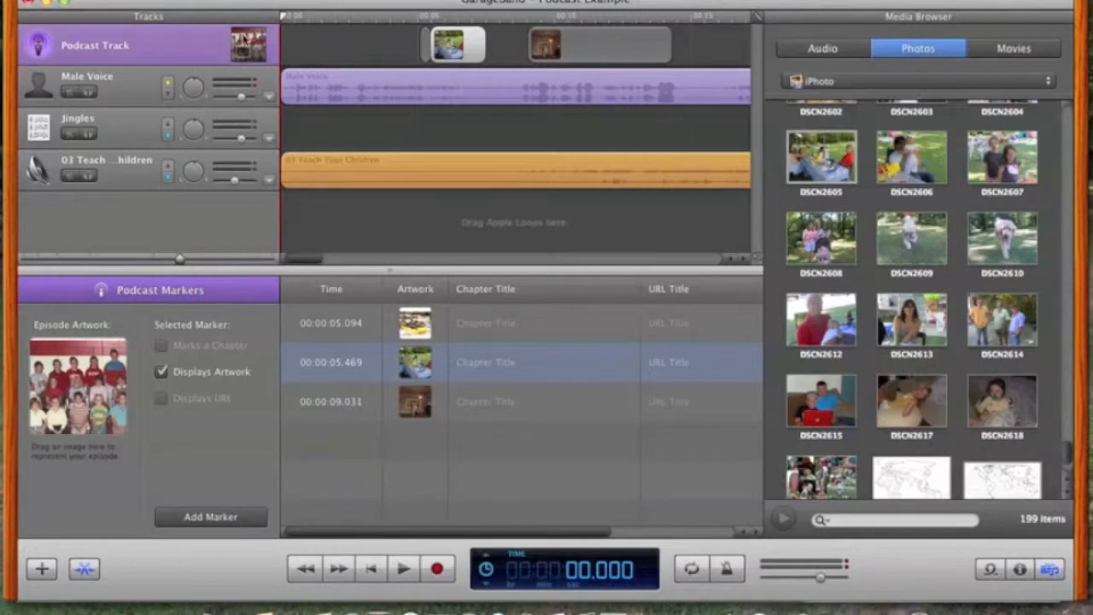
# Show the podcast preview and the Male Voice waveform, and play from about 4.4 to 6.8 seconds to check the artwork changes
pyautogui.click(247, 45)
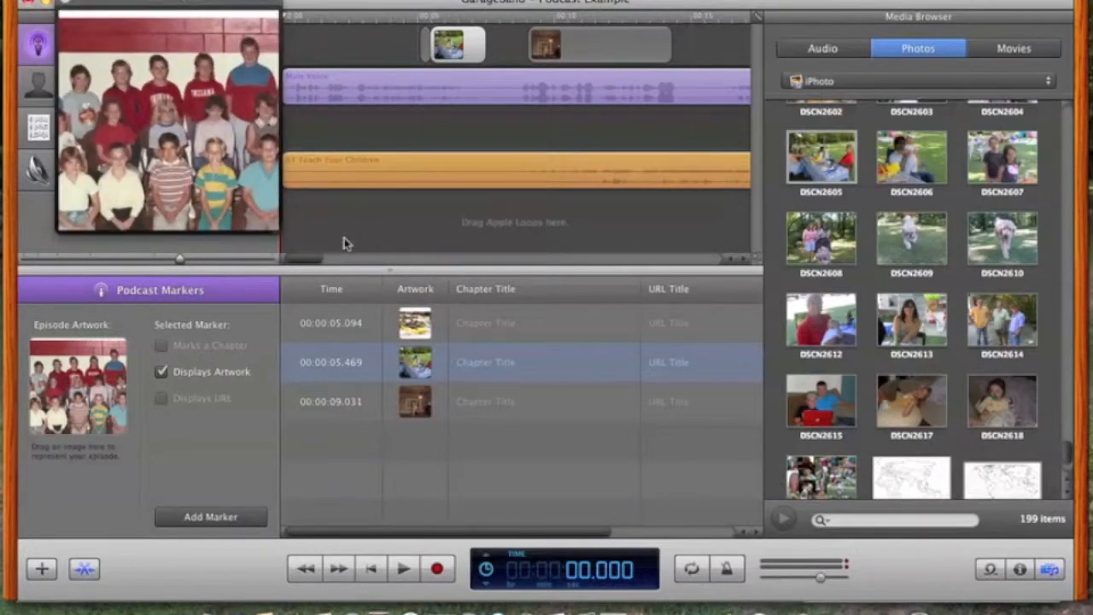
pyautogui.click(360, 181)
pyautogui.click(359, 89)
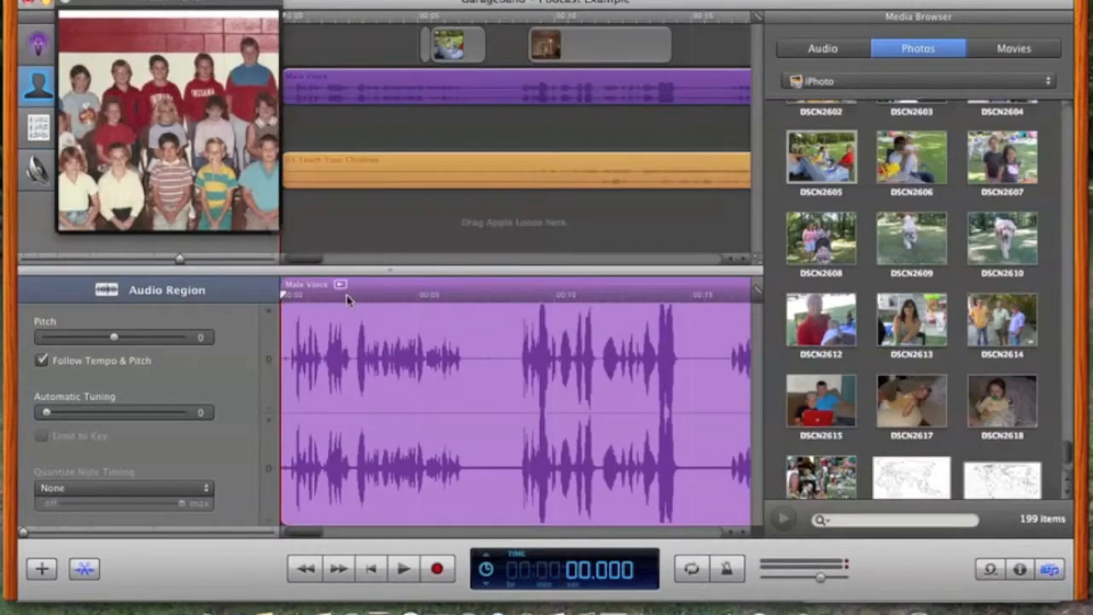
pyautogui.moveTo(286, 298); pyautogui.dragTo(403, 299)
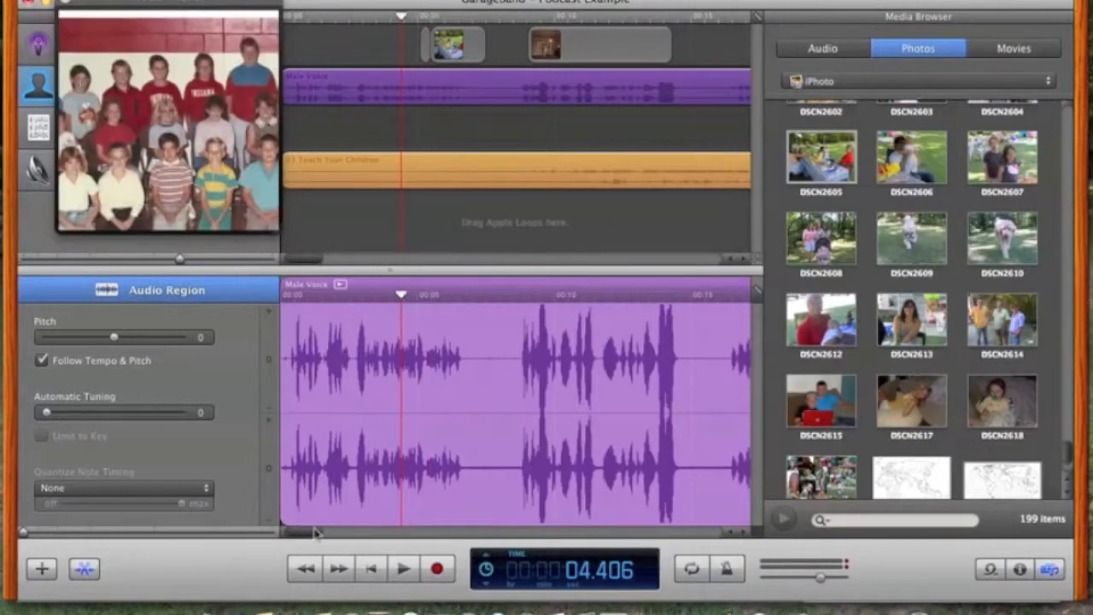
pyautogui.click(403, 568)
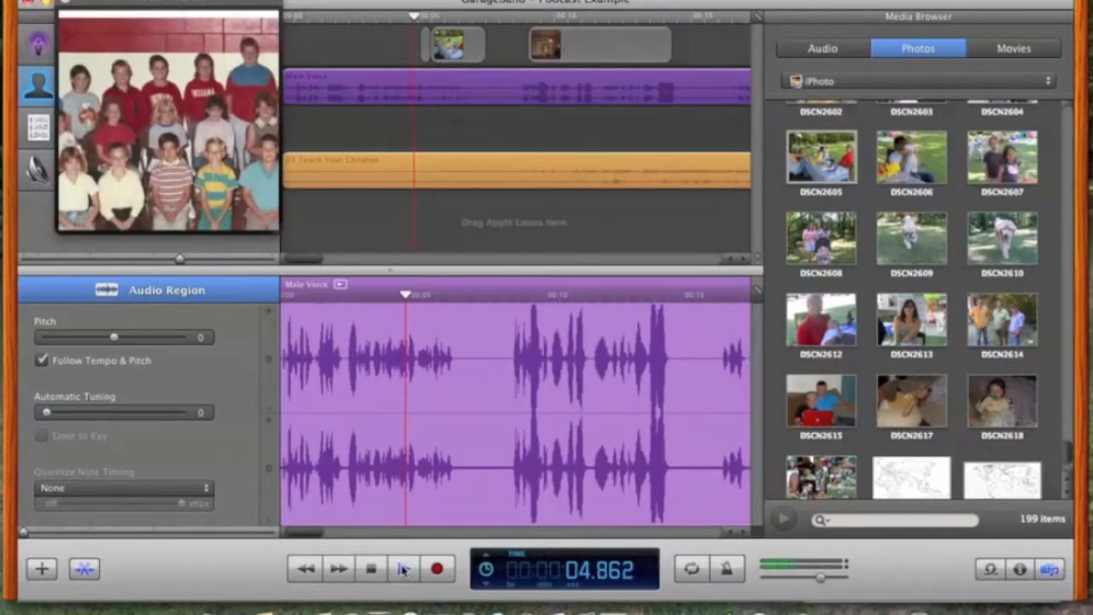
pyautogui.click(374, 569)
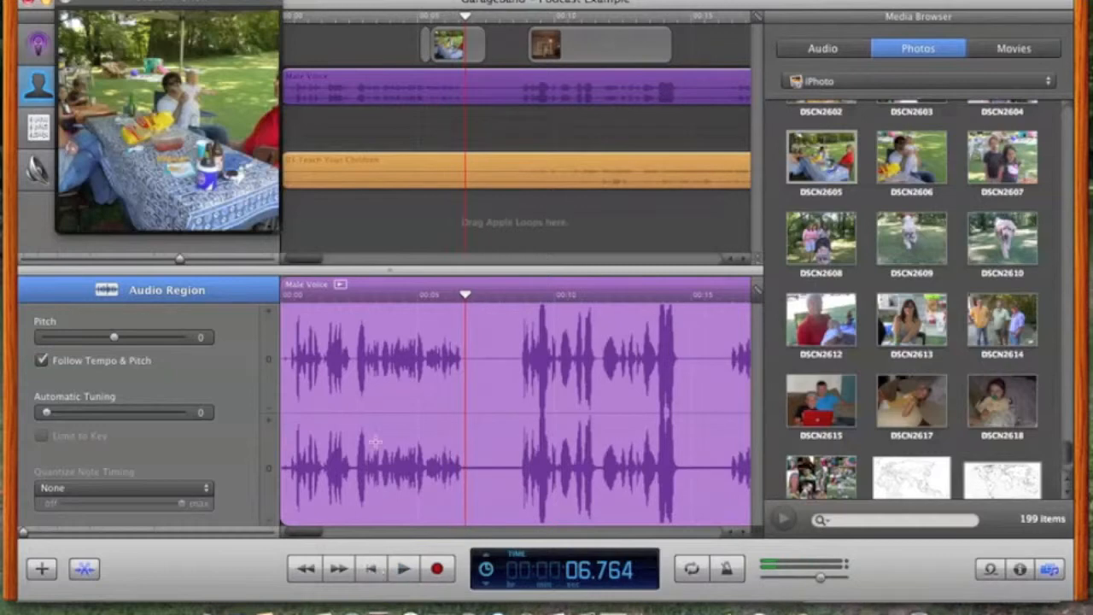